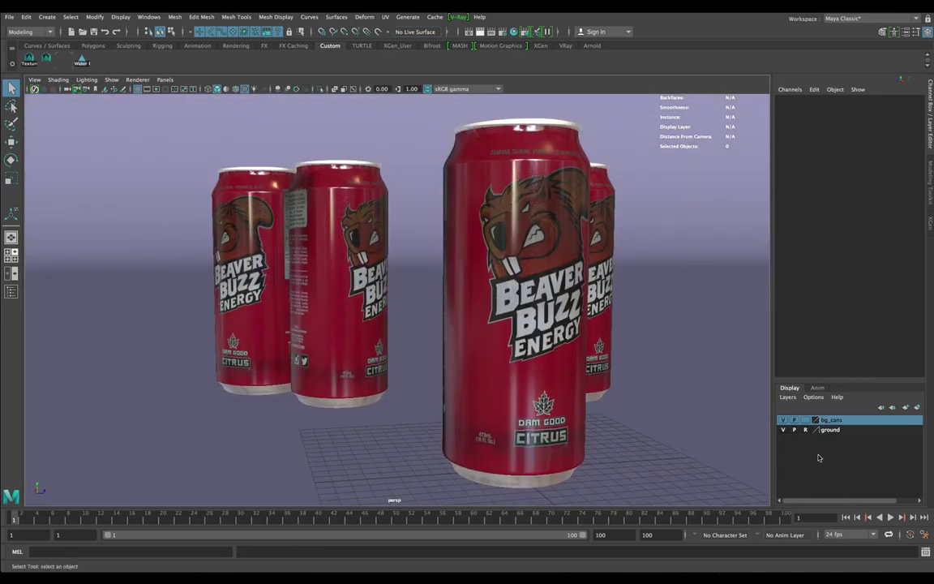
Hide the bg_cans layer and separate the hero can mesh into its individual parts
{"action": "left_click", "coordinate": [783, 419]}
{"action": "left_click_drag", "start_coordinate": [597, 324], "coordinate": [534, 300], "text": "alt"}
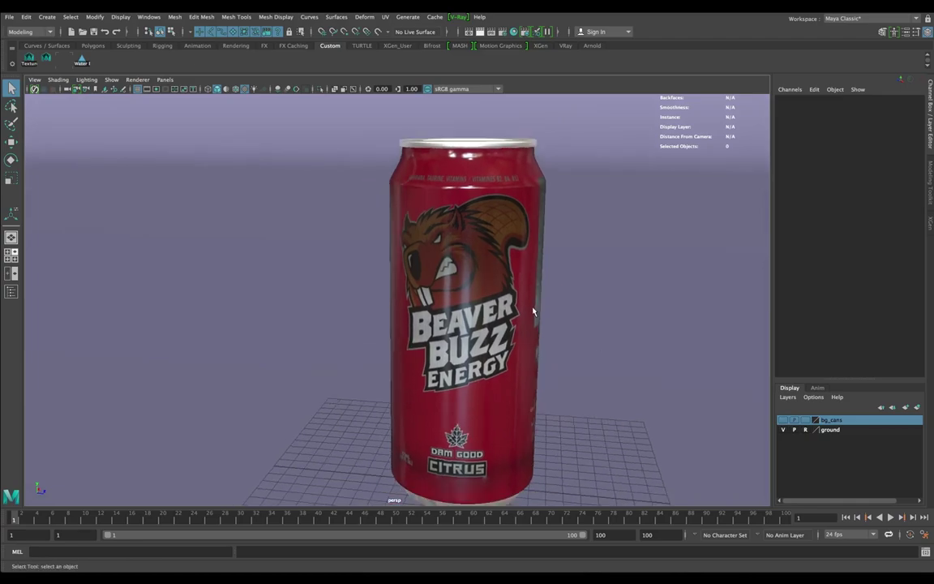
{"action": "left_click", "coordinate": [472, 321]}
{"action": "left_click_drag", "start_coordinate": [472, 321], "coordinate": [460, 274], "text": "alt"}
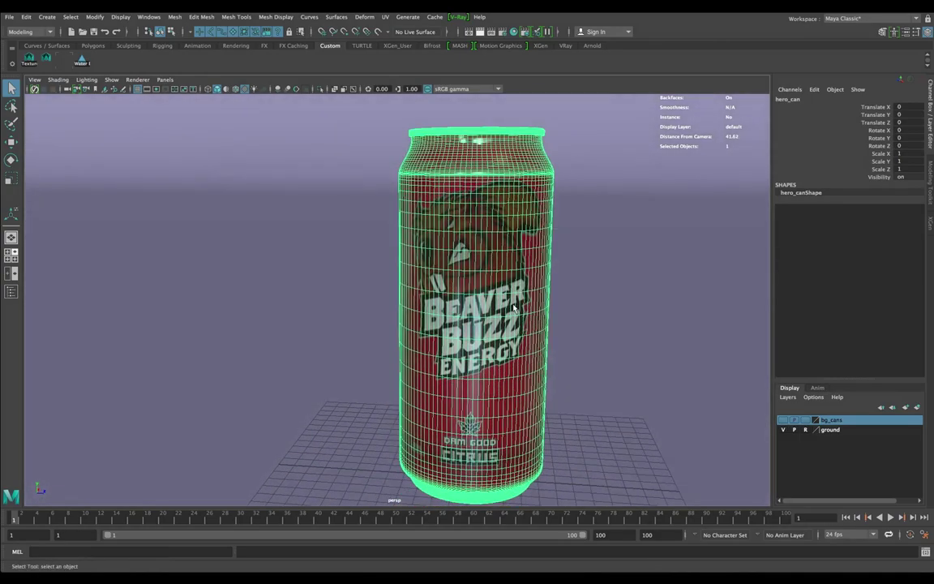
{"action": "right_click", "coordinate": [504, 290], "text": "shift"}
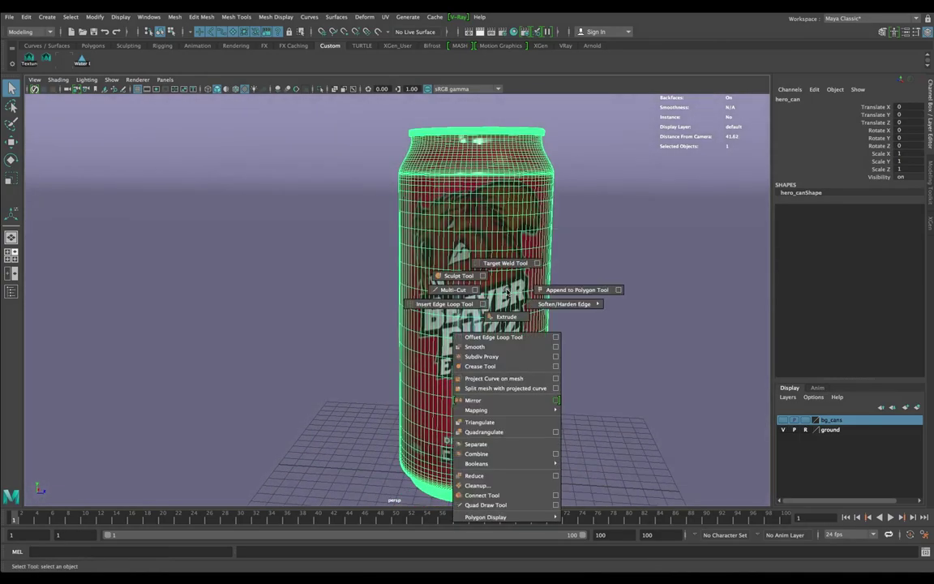
{"action": "left_click", "coordinate": [479, 444]}
Check the separated can parts by selecting the body and the lid in turn
{"action": "left_click", "coordinate": [483, 305]}
{"action": "left_click_drag", "start_coordinate": [483, 305], "coordinate": [526, 302], "text": "alt"}
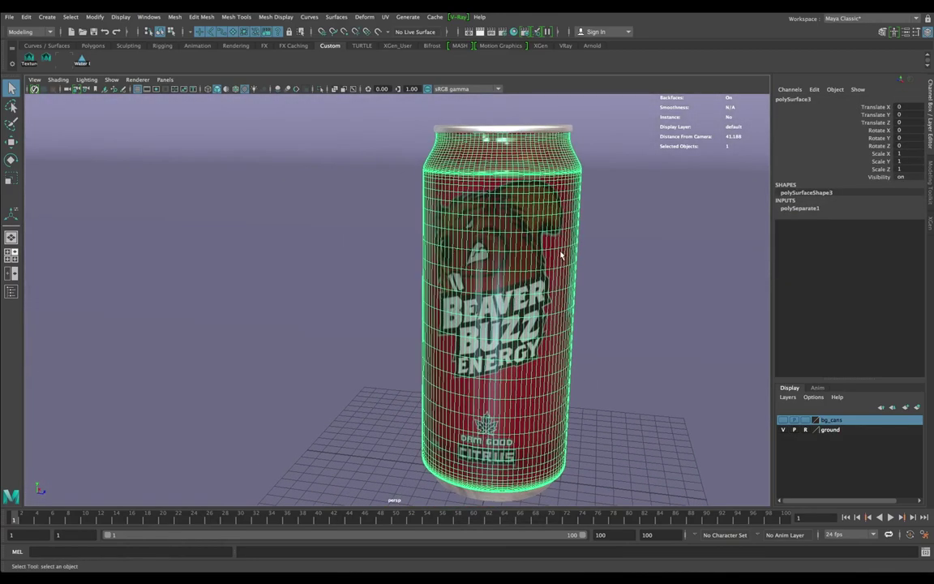
{"action": "left_click_drag", "start_coordinate": [485, 232], "coordinate": [503, 261], "text": "alt"}
{"action": "left_click", "coordinate": [471, 247]}
{"action": "left_click", "coordinate": [503, 261]}
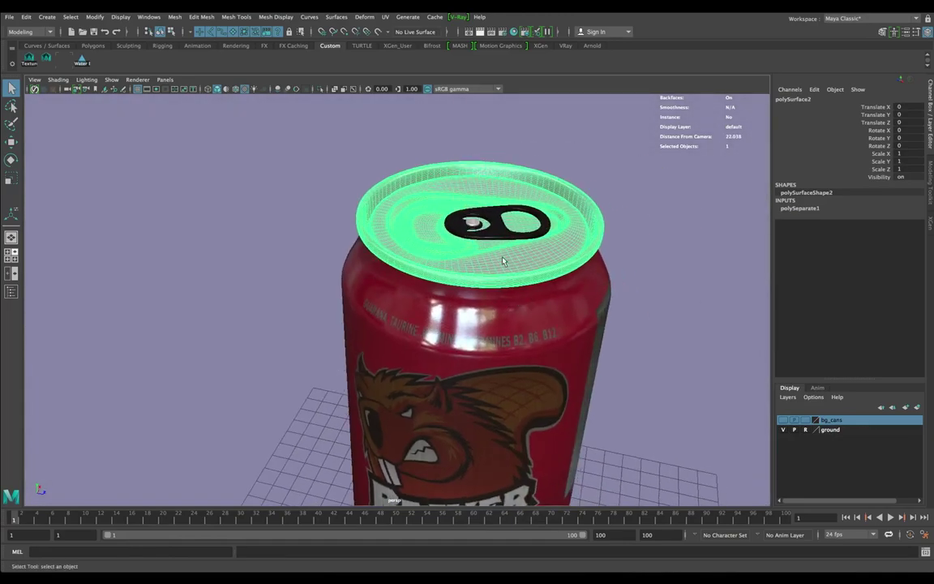
{"action": "scroll", "coordinate": [477, 266], "scroll_direction": "down", "scroll_amount": 3}
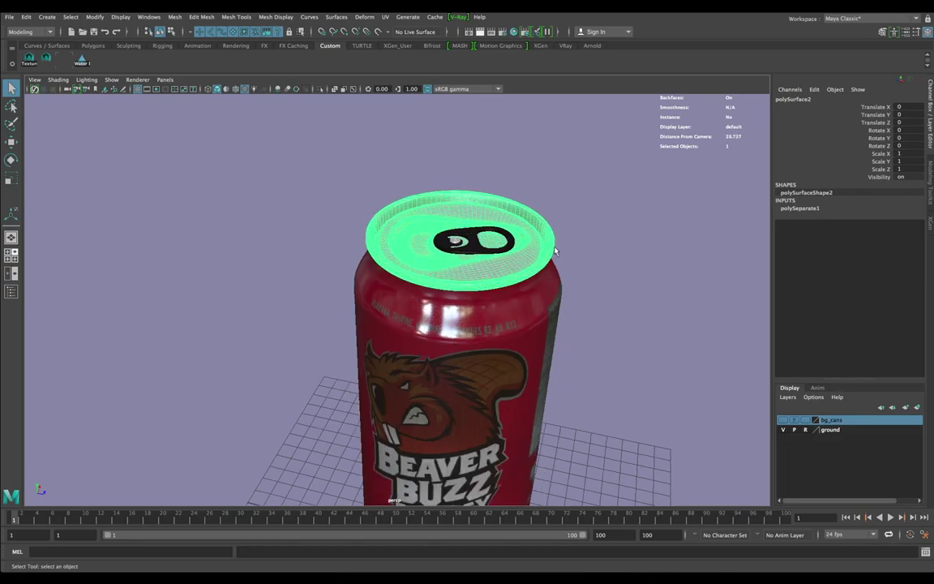
{"action": "left_click_drag", "start_coordinate": [560, 257], "coordinate": [497, 308], "text": "alt"}
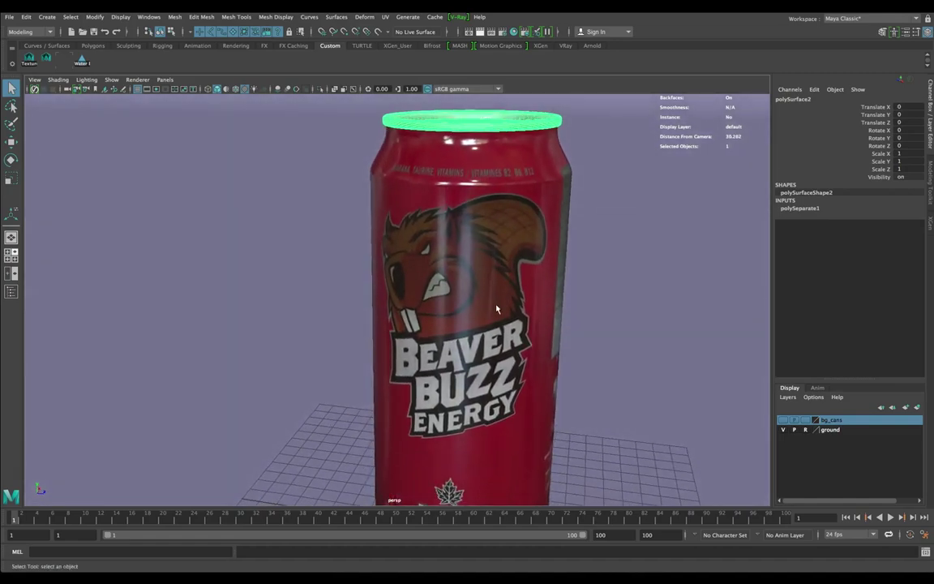
{"action": "scroll", "coordinate": [497, 308], "scroll_direction": "down", "scroll_amount": 3}
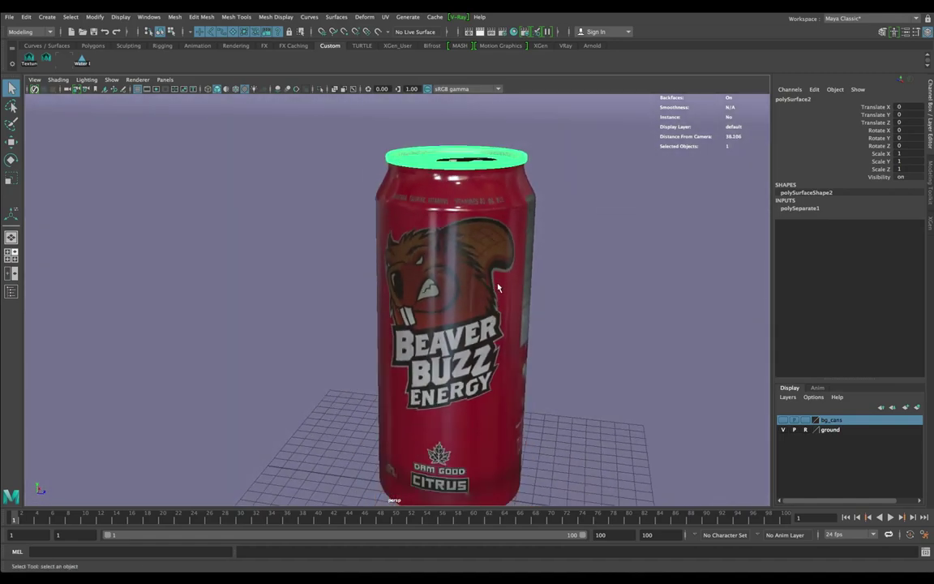
{"action": "left_click_drag", "start_coordinate": [498, 288], "coordinate": [502, 325], "text": "alt"}
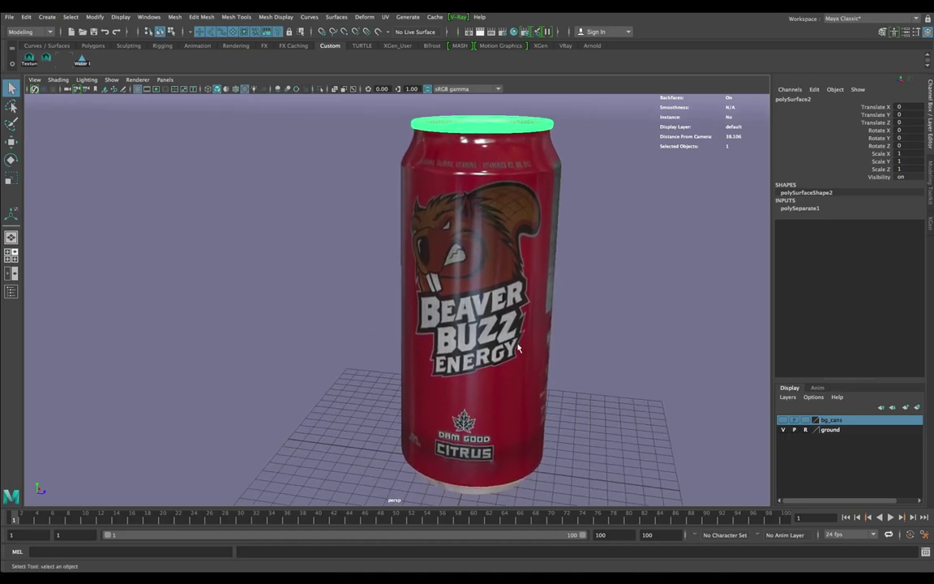
Open the Water Drops tool and create driver drops on the can body, applying the initial state
{"action": "left_click", "coordinate": [502, 324]}
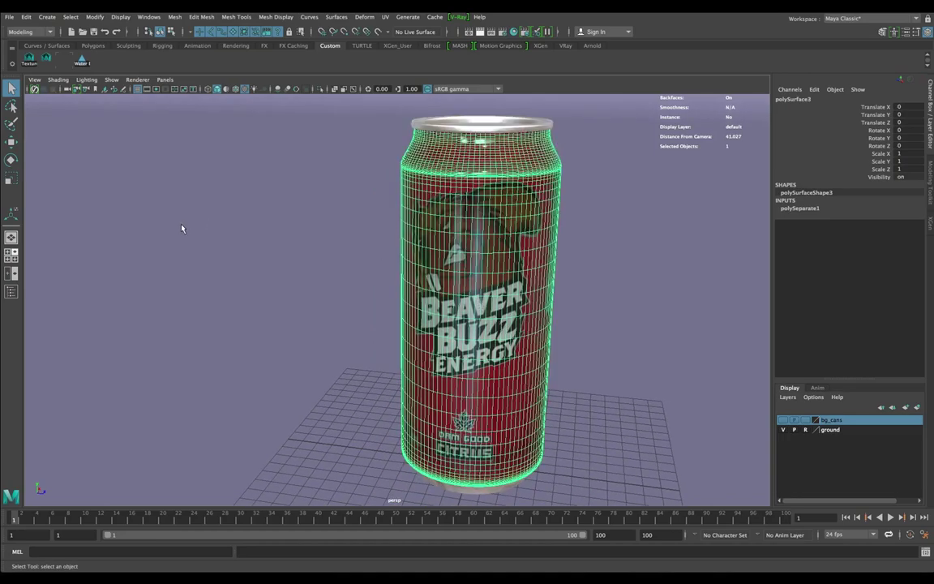
{"action": "left_click", "coordinate": [82, 64]}
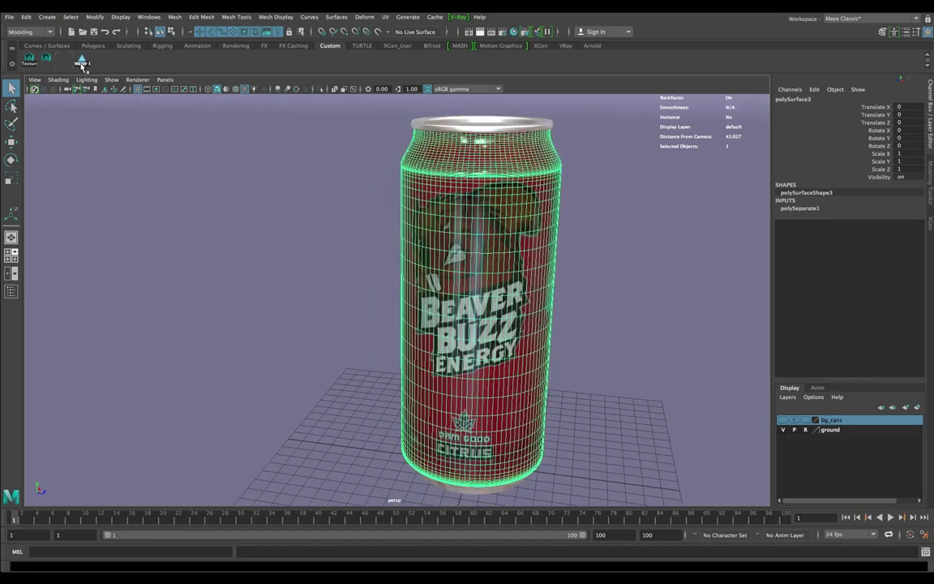
{"action": "left_click", "coordinate": [82, 63]}
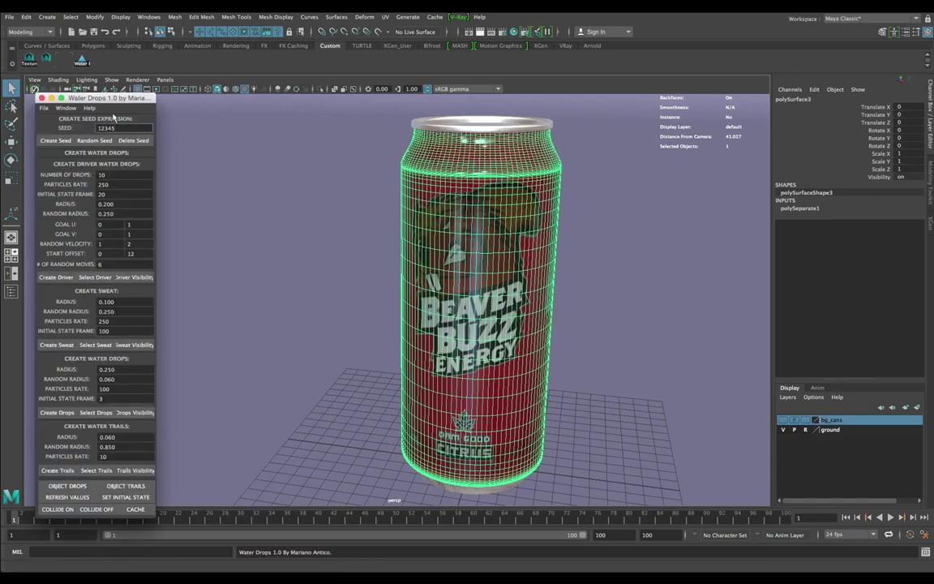
{"action": "left_click_drag", "start_coordinate": [101, 97], "coordinate": [96, 78]}
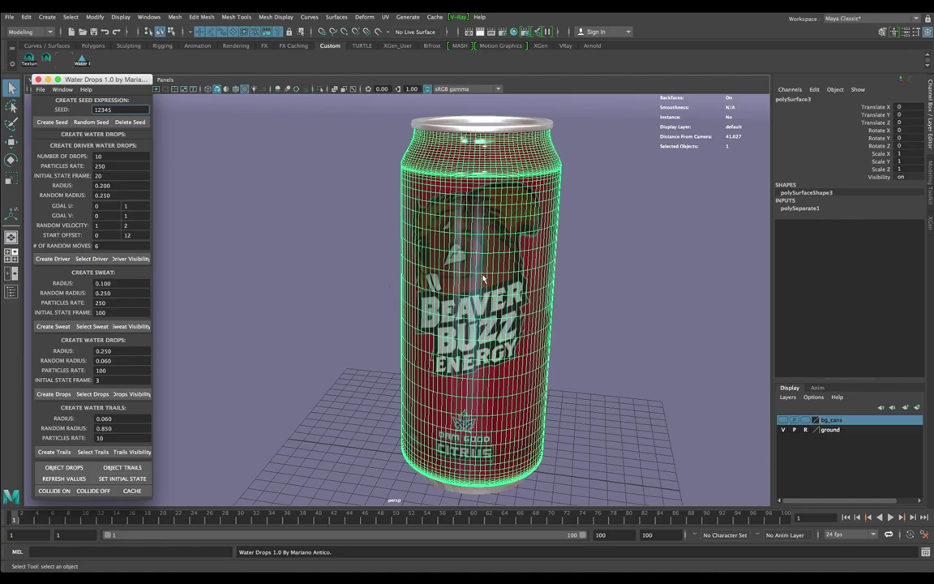
{"action": "left_click", "coordinate": [515, 308]}
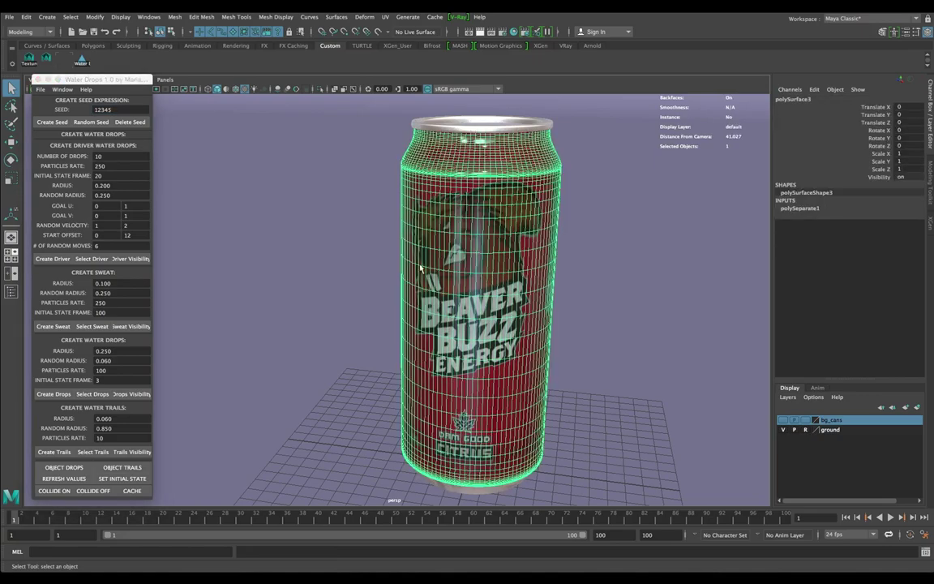
{"action": "left_click", "coordinate": [53, 259]}
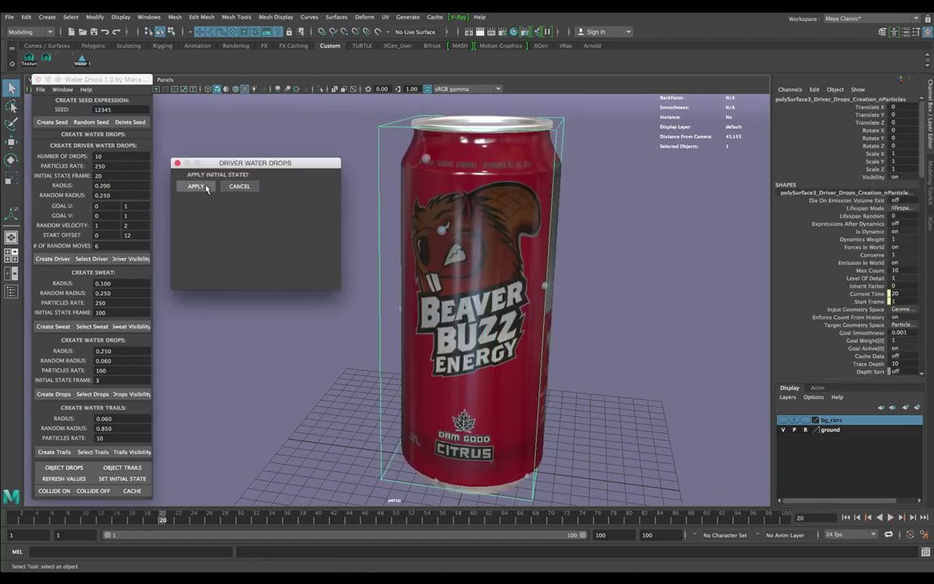
{"action": "left_click", "coordinate": [197, 186]}
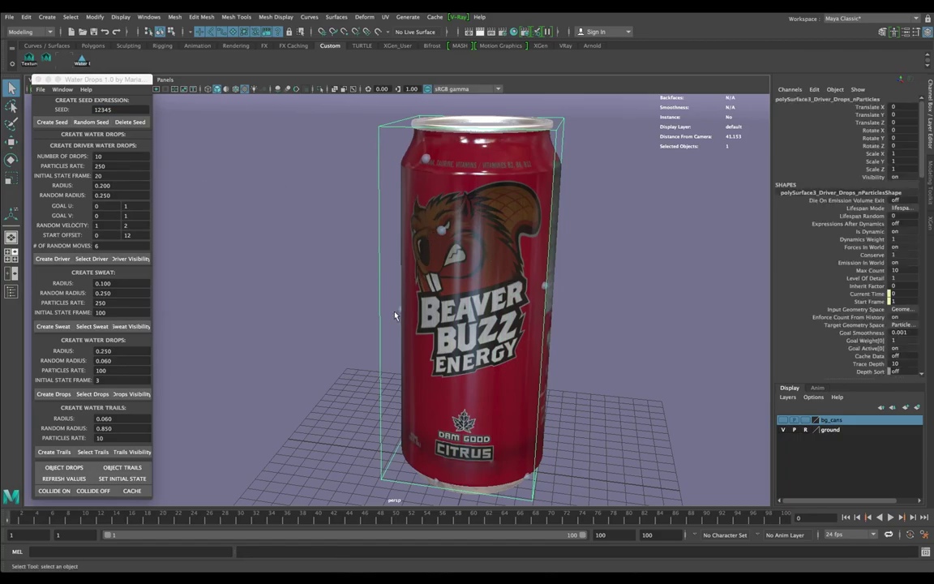
Create sweat on the can body with a radius of 0.175 and no texture rate map, applying the initial state
{"action": "left_click", "coordinate": [481, 309]}
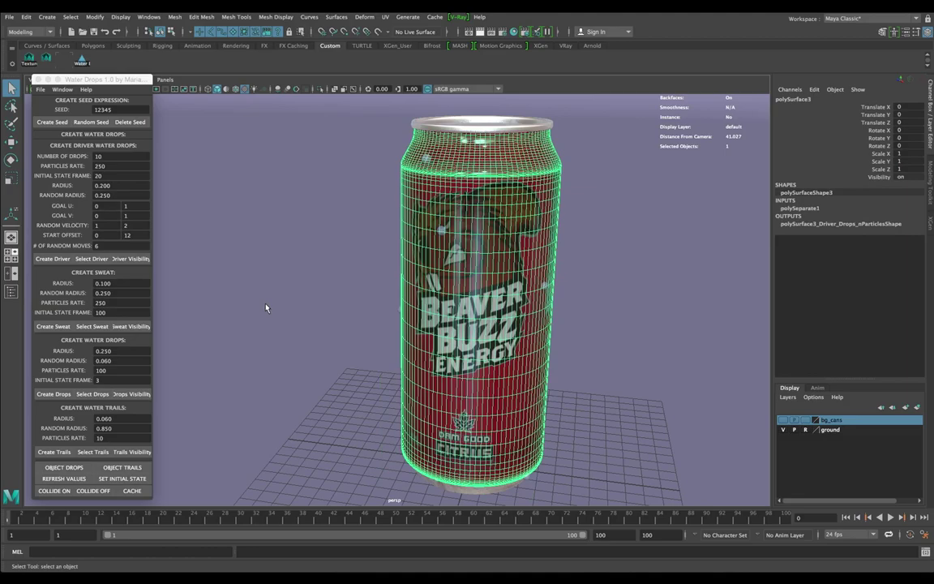
{"action": "left_click", "coordinate": [120, 283]}
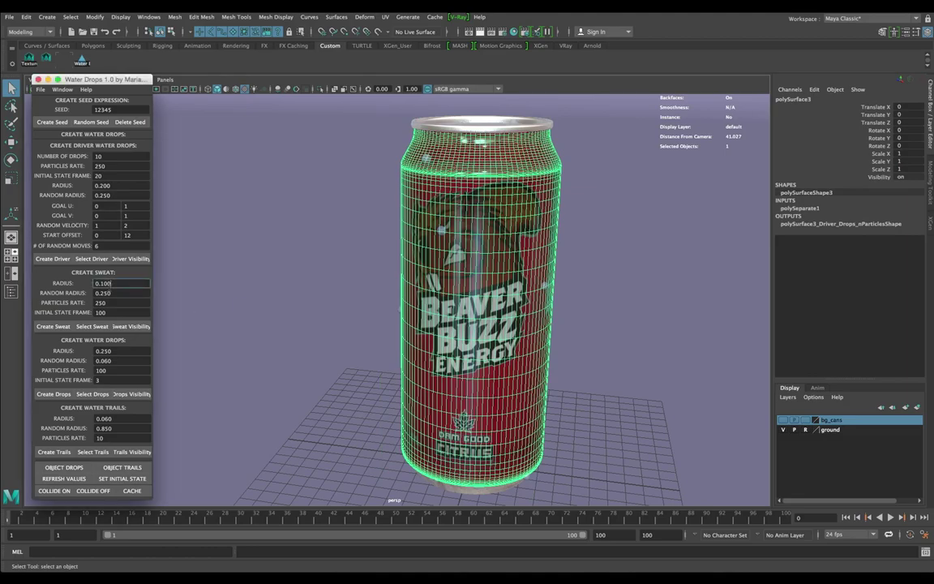
{"action": "double_click", "coordinate": [115, 283]}
{"action": "type", "text": "0.175"}
{"action": "key", "text": "Return"}
{"action": "left_click", "coordinate": [53, 326]}
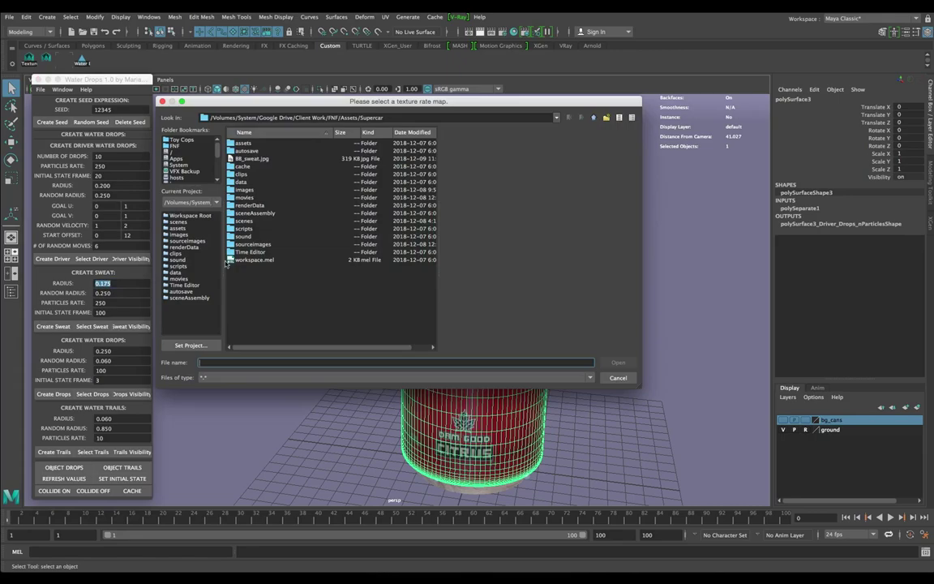
{"action": "left_click_drag", "start_coordinate": [317, 100], "coordinate": [325, 116]}
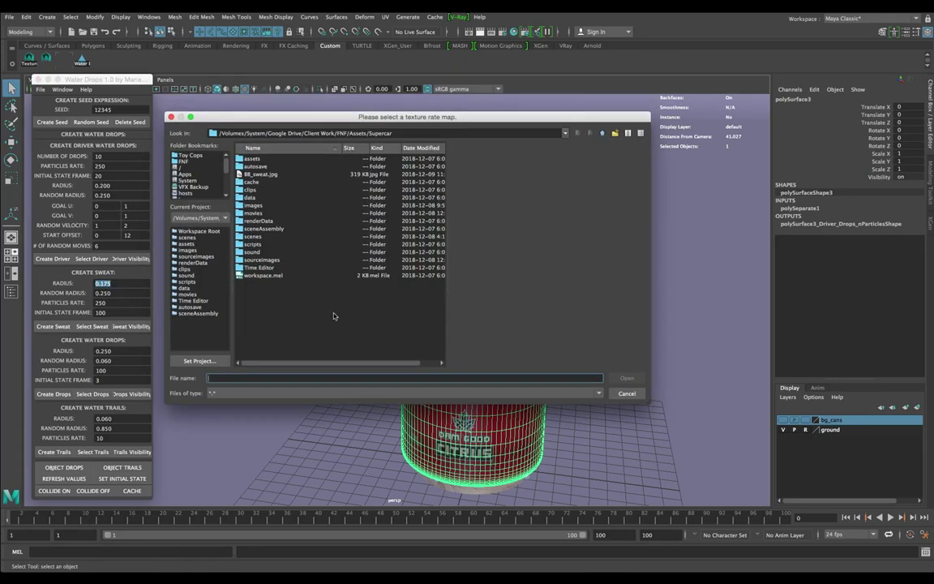
{"action": "left_click", "coordinate": [627, 393]}
{"action": "key", "text": "alt+v"}
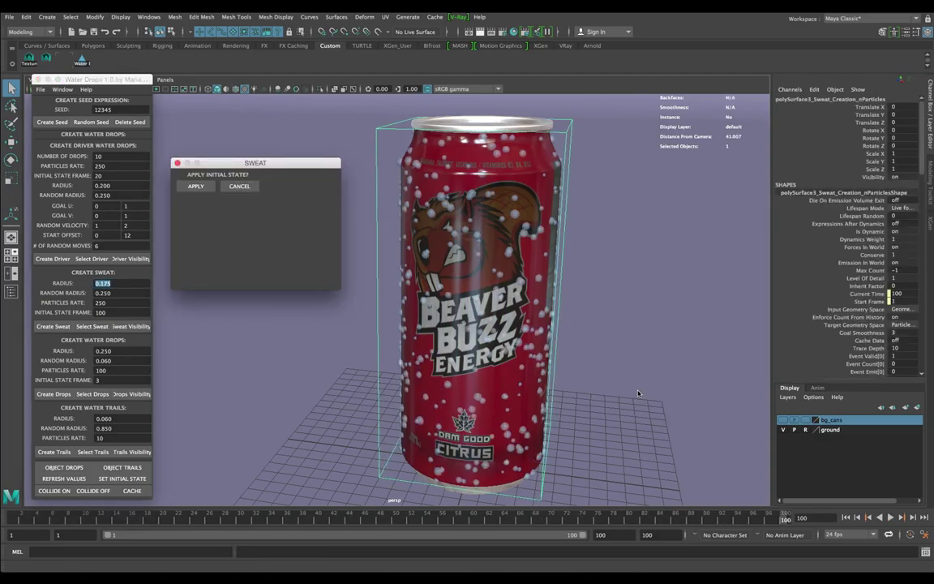
{"action": "left_click", "coordinate": [197, 187]}
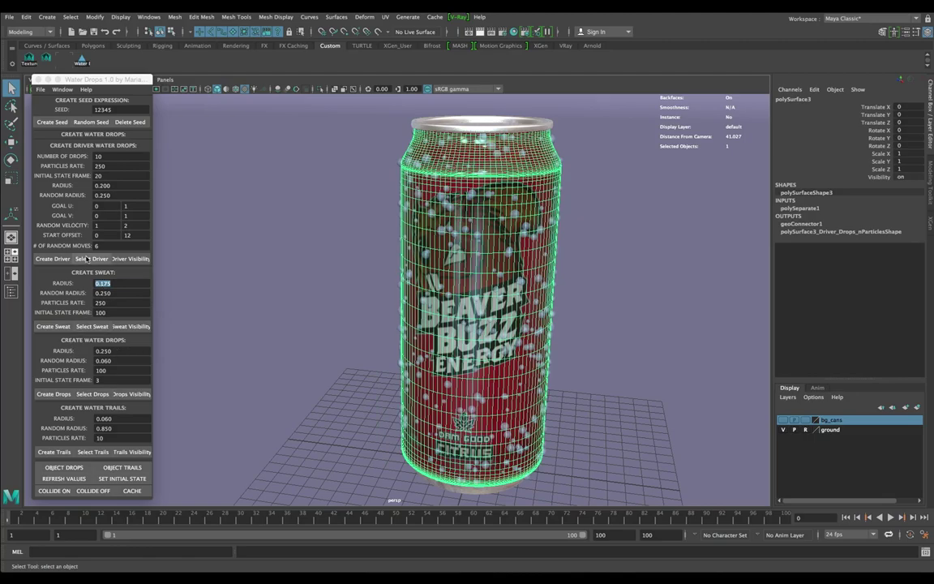
Create water drops from the driver particles with the initial state applied, and add water trails
{"action": "left_click", "coordinate": [88, 258]}
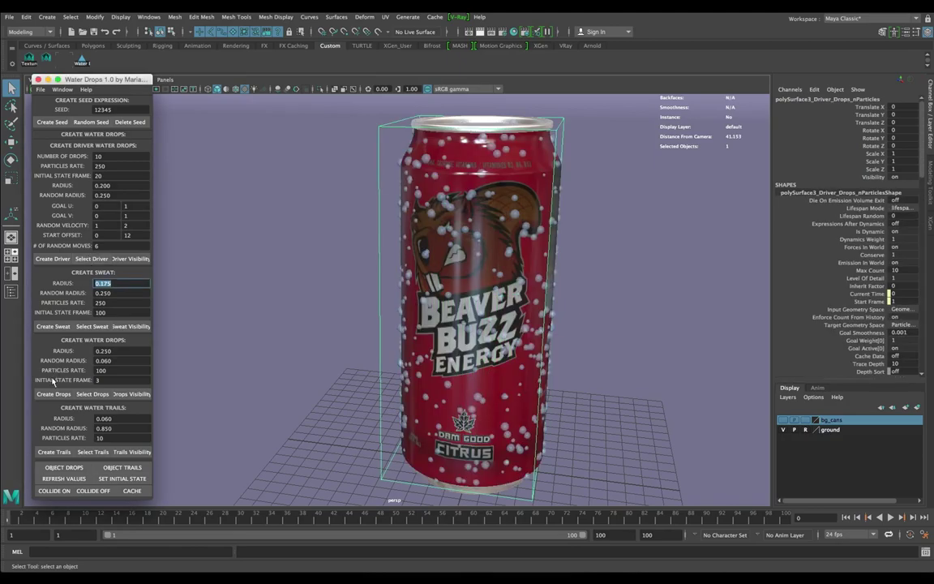
{"action": "left_click", "coordinate": [54, 394]}
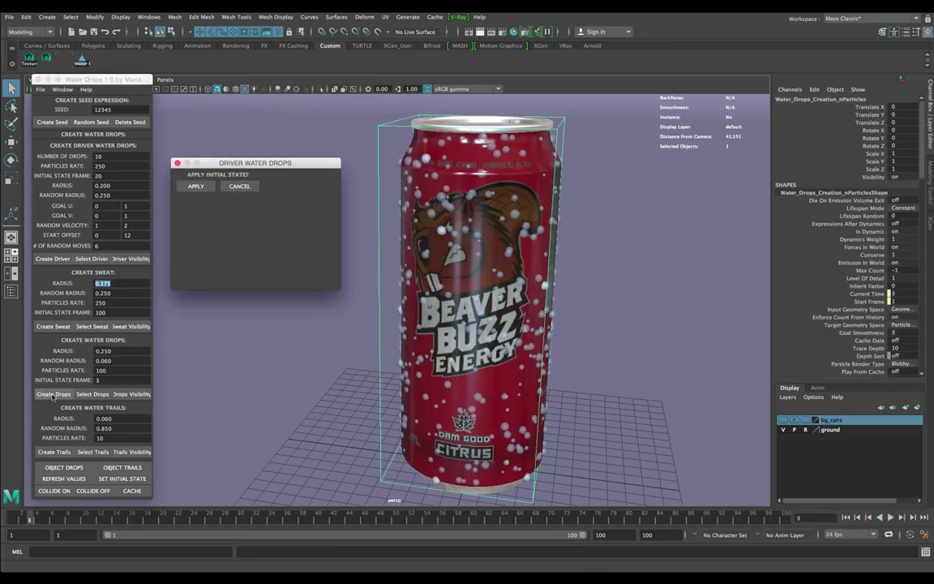
{"action": "left_click", "coordinate": [195, 185]}
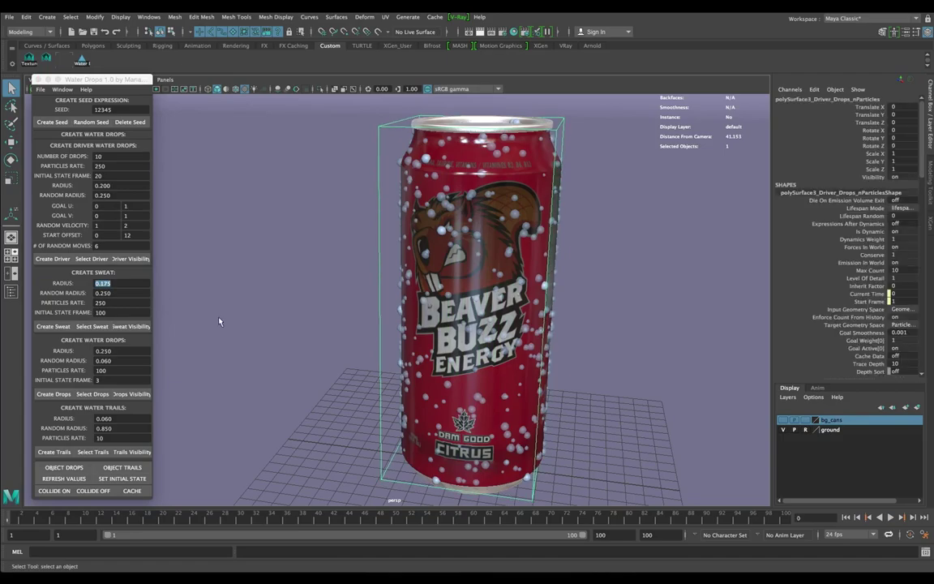
{"action": "left_click", "coordinate": [54, 453]}
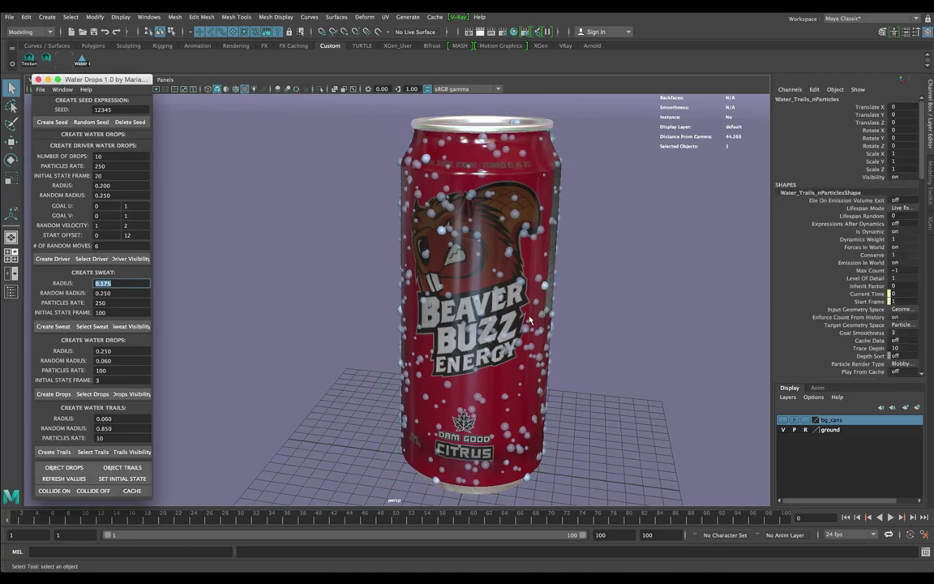
Play the simulation partway and examine the running drops and trails up close on the can
{"action": "left_click", "coordinate": [890, 518]}
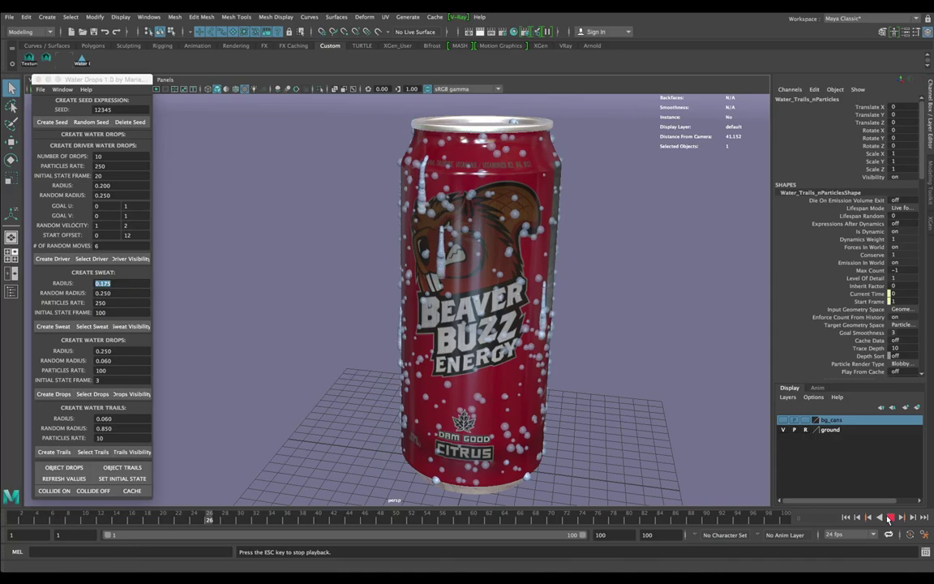
{"action": "left_click", "coordinate": [889, 517]}
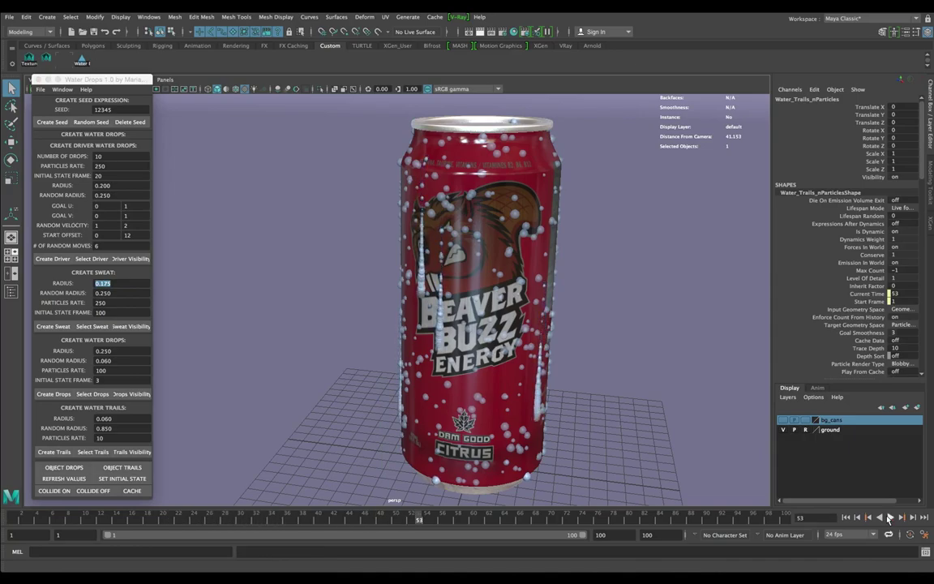
{"action": "scroll", "coordinate": [422, 341], "scroll_direction": "up", "scroll_amount": 8}
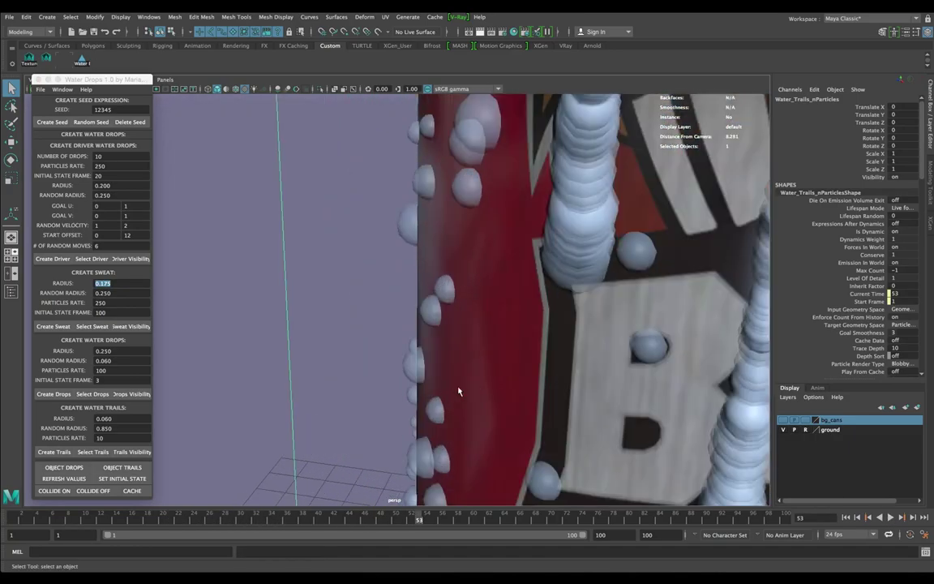
{"action": "left_click_drag", "start_coordinate": [589, 309], "coordinate": [535, 352], "text": "alt"}
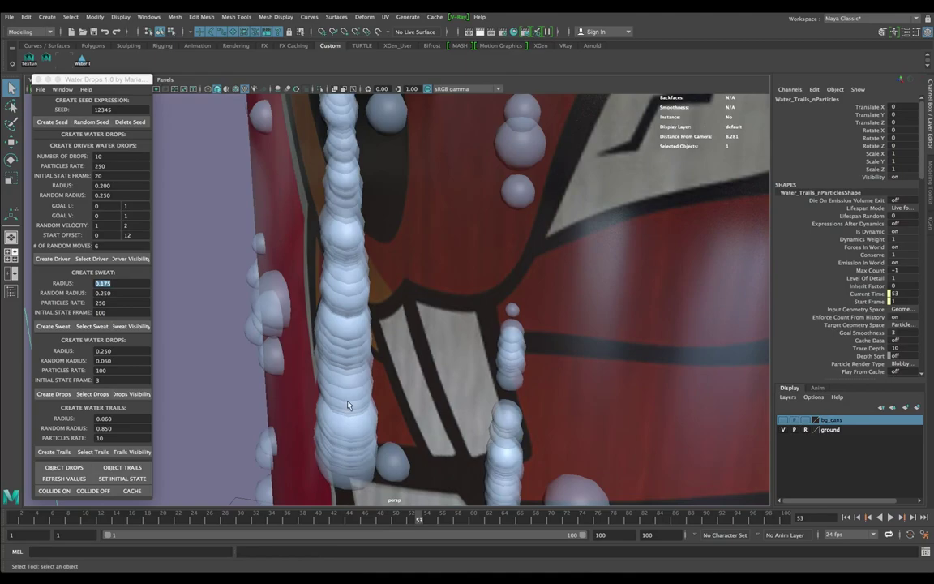
{"action": "scroll", "coordinate": [438, 395], "scroll_direction": "down", "scroll_amount": 5}
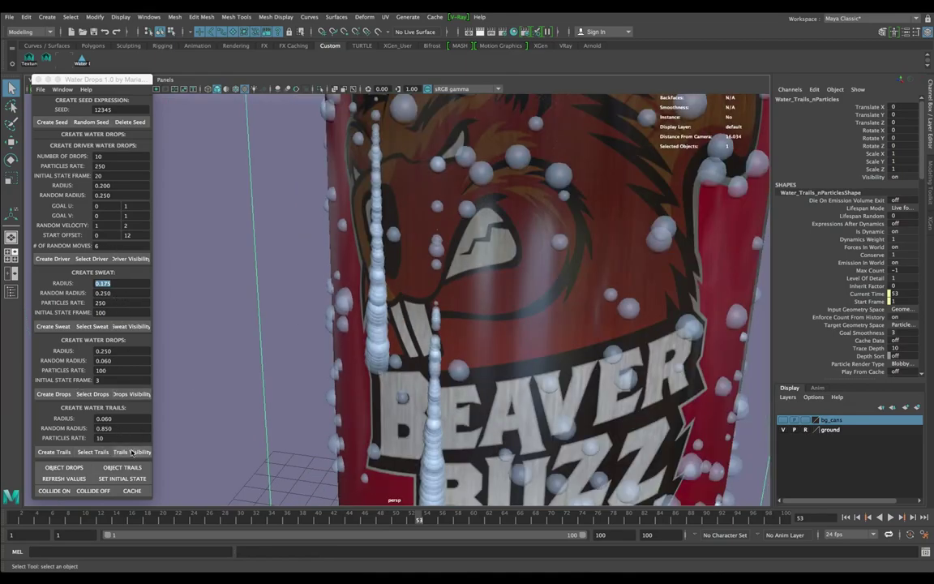
Hide the water drops particles and continue the simulation to check the driver's effect on the sweat
{"action": "left_click", "coordinate": [130, 393]}
{"action": "scroll", "coordinate": [472, 365], "scroll_direction": "down", "scroll_amount": 5}
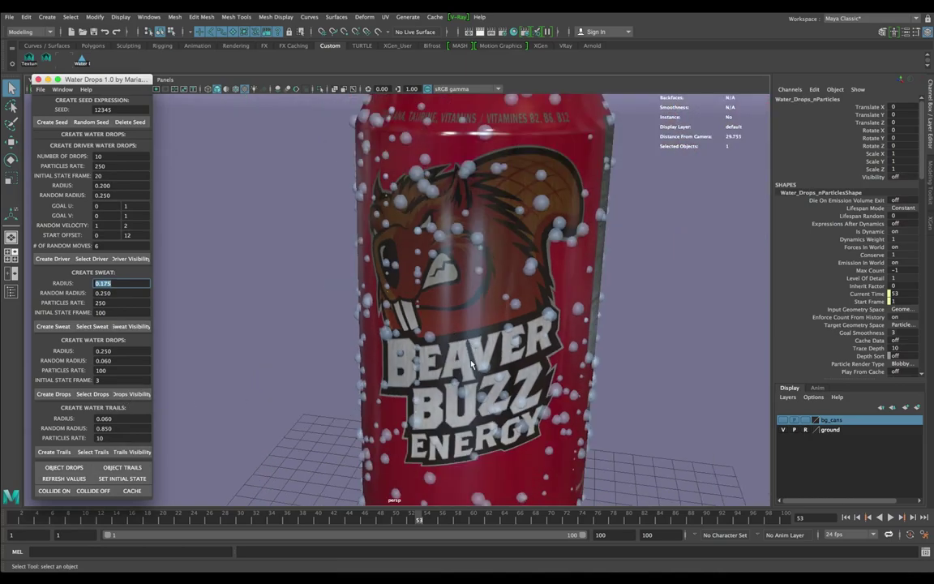
{"action": "left_click", "coordinate": [890, 517]}
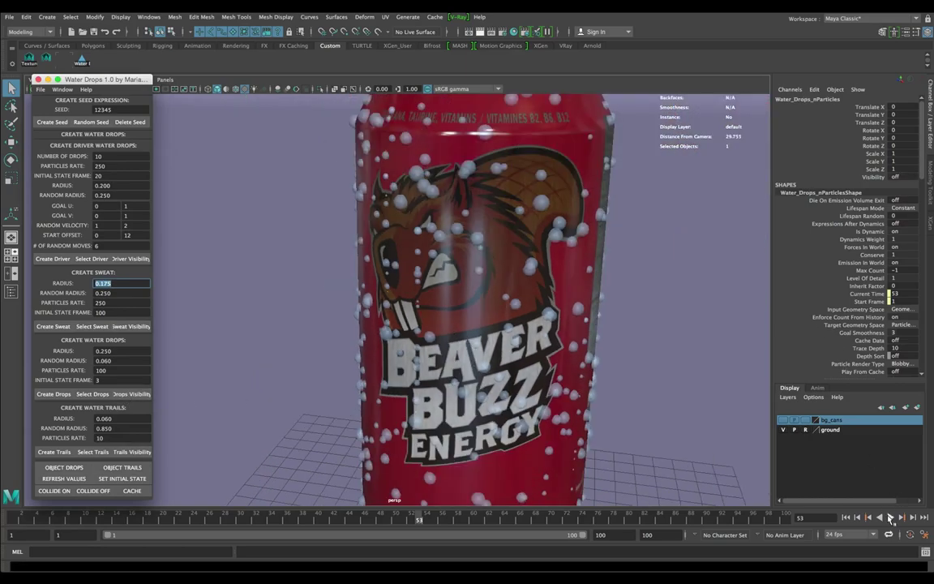
{"action": "left_click", "coordinate": [890, 518]}
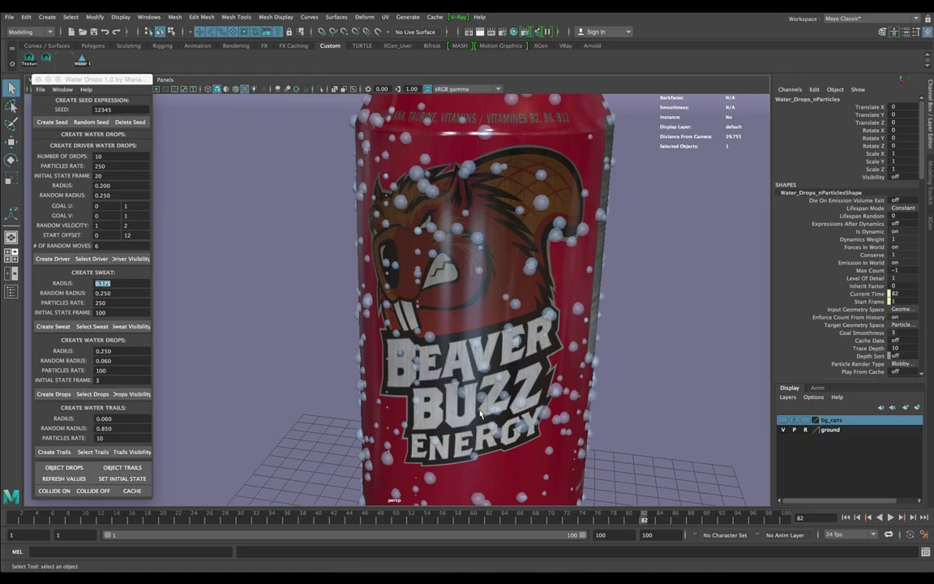
{"action": "left_click_drag", "start_coordinate": [478, 414], "coordinate": [469, 347], "text": "alt"}
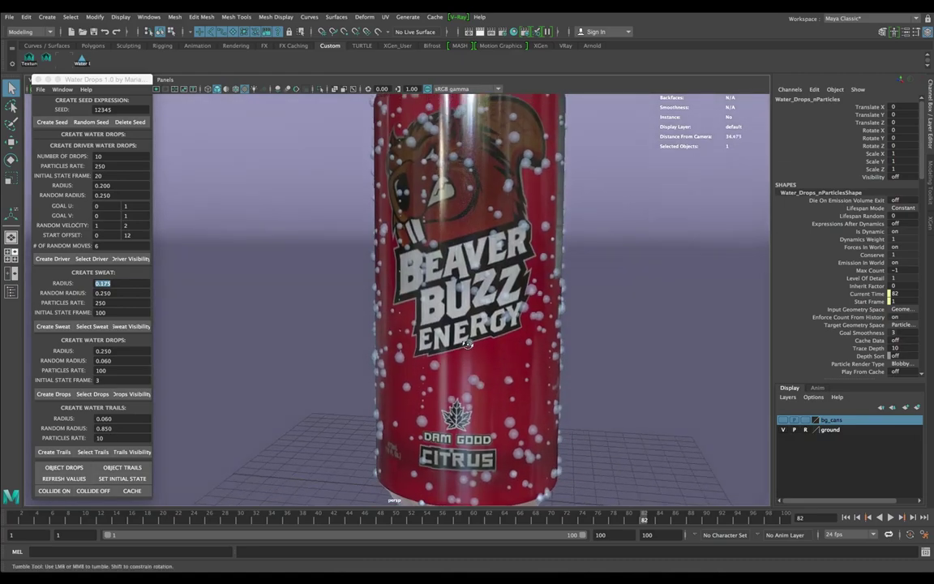
Examine the sweat particles on the can up close
{"action": "scroll", "coordinate": [469, 347], "scroll_direction": "down", "scroll_amount": 5}
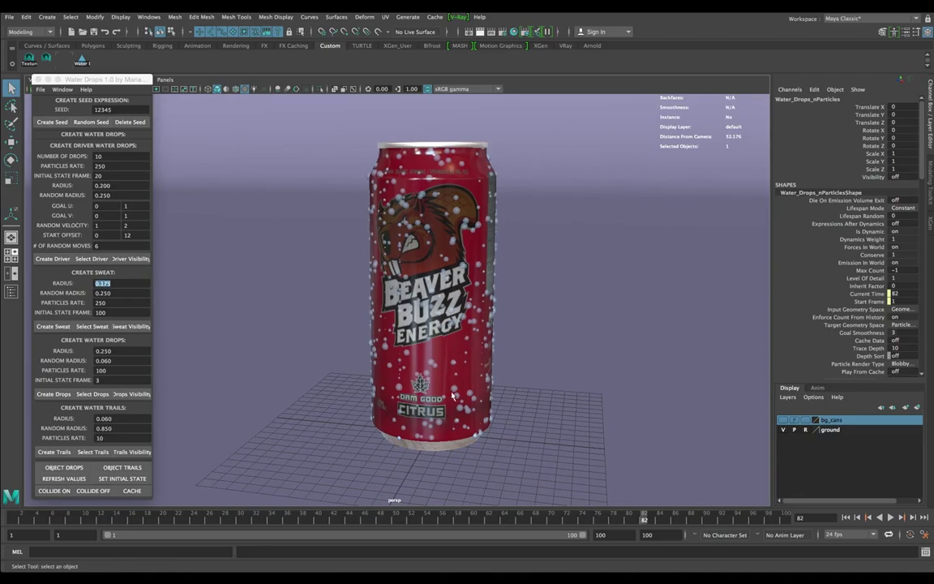
{"action": "scroll", "coordinate": [453, 395], "scroll_direction": "up", "scroll_amount": 5}
{"action": "left_click_drag", "start_coordinate": [452, 395], "coordinate": [459, 343], "text": "alt"}
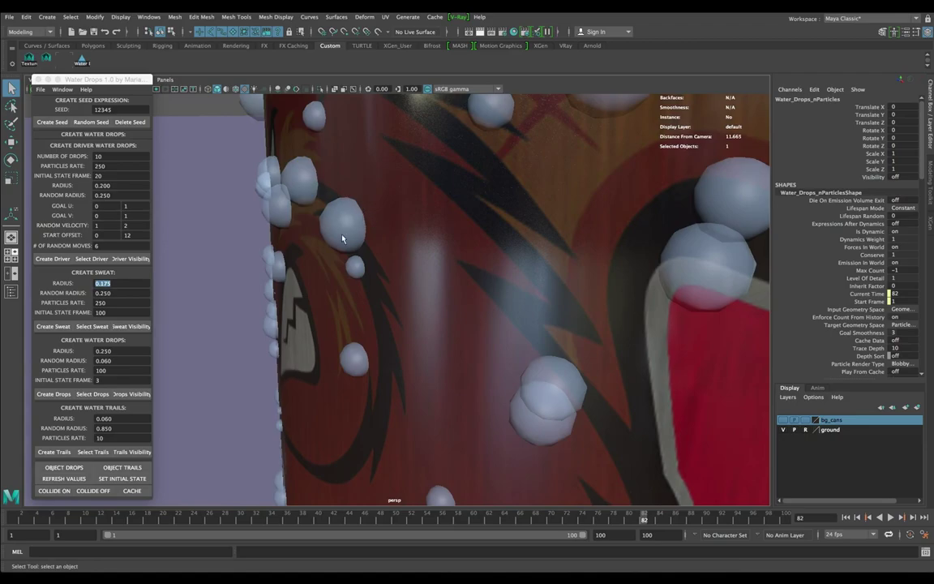
{"action": "right_click_drag", "start_coordinate": [344, 265], "coordinate": [373, 252], "text": "alt"}
Combine the can body with its top and bottom pieces into a single mesh
{"action": "left_click", "coordinate": [446, 300]}
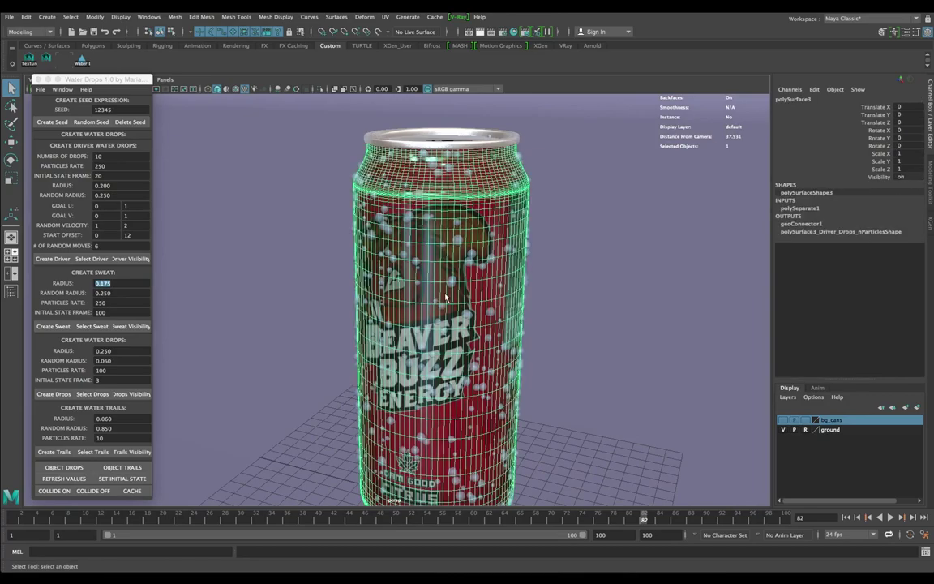
{"action": "left_click_drag", "start_coordinate": [489, 199], "coordinate": [423, 448], "text": "alt"}
{"action": "left_click", "coordinate": [438, 183]}
{"action": "left_click", "coordinate": [424, 444]}
{"action": "right_click_drag", "start_coordinate": [397, 316], "coordinate": [416, 504], "text": "shift"}
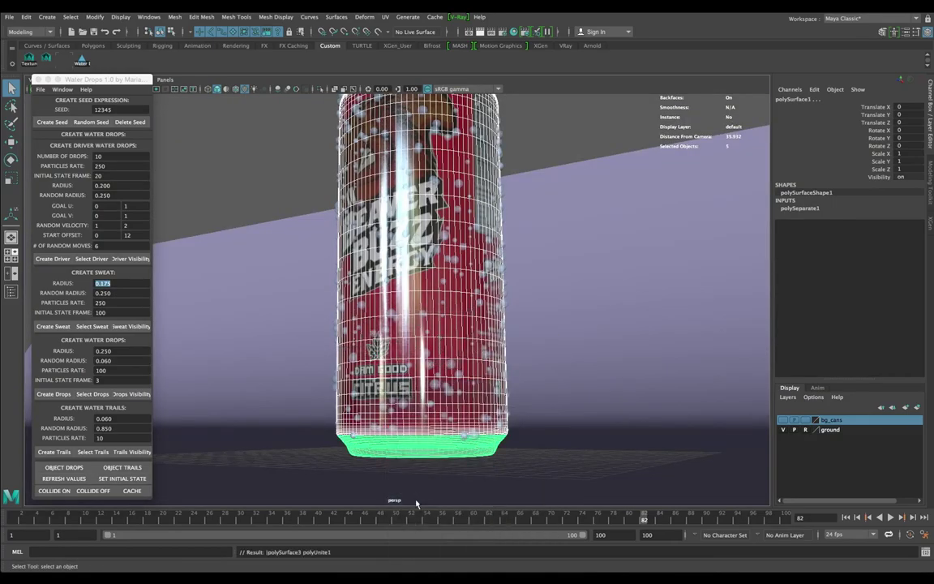
Scale the combined can mesh up uniformly to 1.021 on all three axes, then deselect it
{"action": "key", "text": "e"}
{"action": "left_click_drag", "start_coordinate": [464, 275], "coordinate": [464, 302], "text": "alt"}
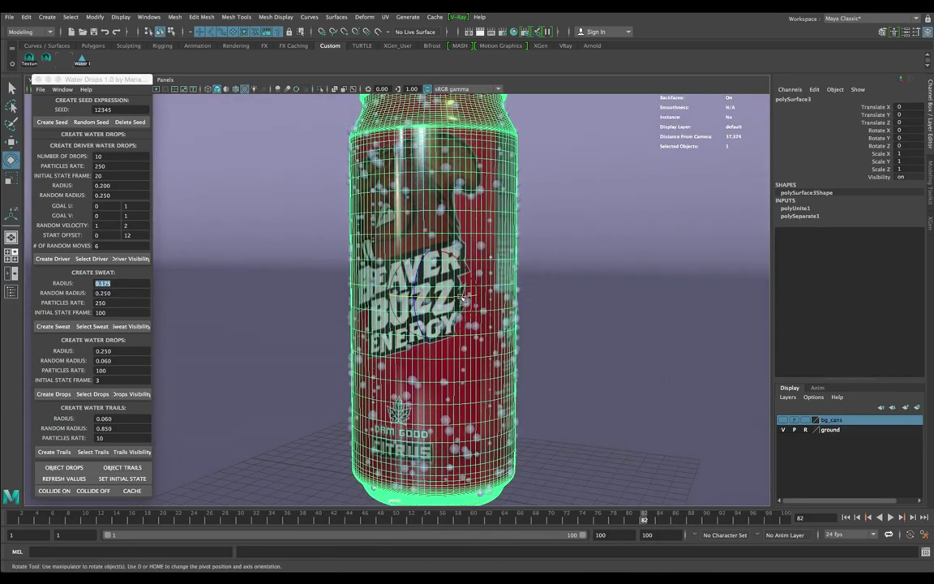
{"action": "scroll", "coordinate": [462, 301], "scroll_direction": "up", "scroll_amount": 3}
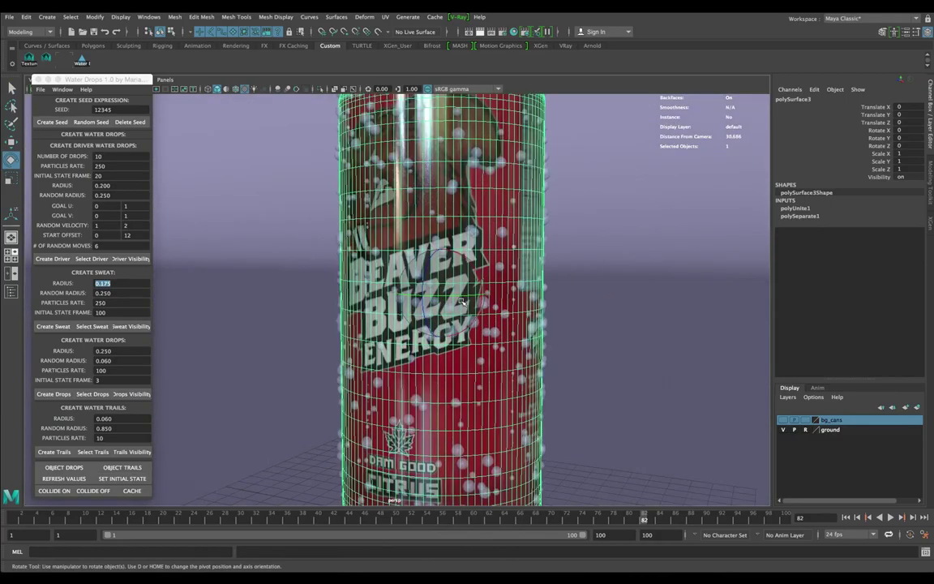
{"action": "key", "text": "r"}
{"action": "left_click_drag", "start_coordinate": [464, 297], "coordinate": [601, 319], "text": "alt"}
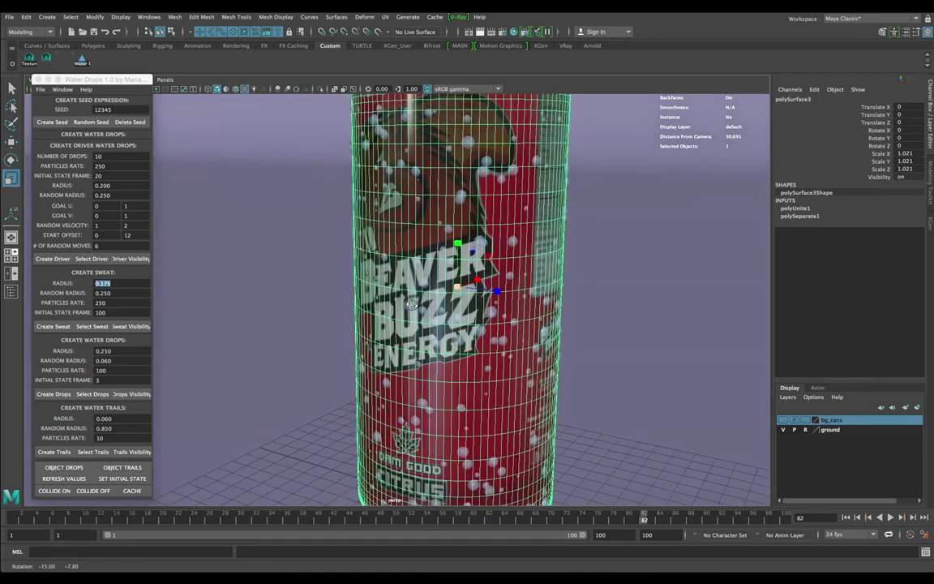
{"action": "left_click", "coordinate": [618, 318]}
Play the simulation up to frame 96 and check the drops on the whole can
{"action": "scroll", "coordinate": [618, 319], "scroll_direction": "down", "scroll_amount": 3}
{"action": "left_click_drag", "start_coordinate": [543, 302], "coordinate": [562, 301], "text": "alt"}
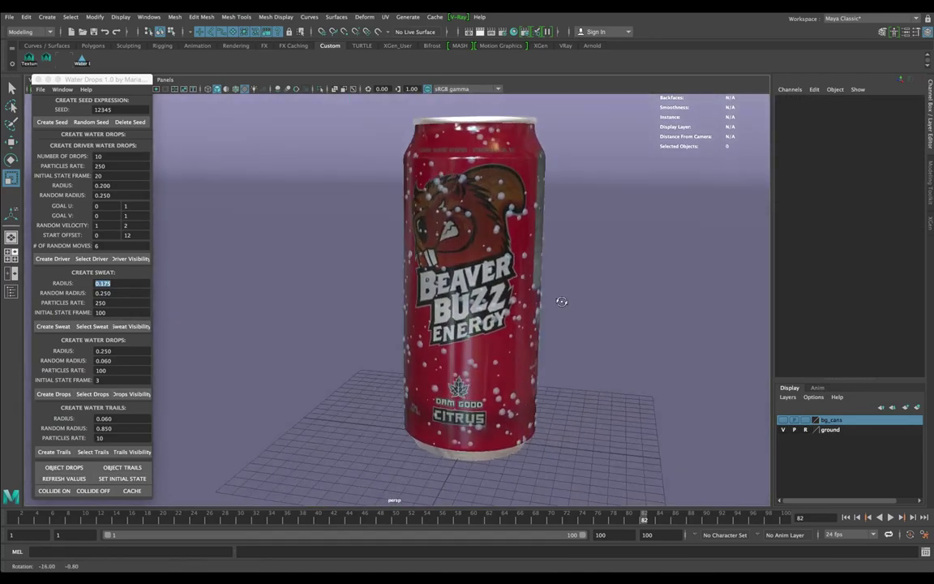
{"action": "left_click", "coordinate": [890, 517]}
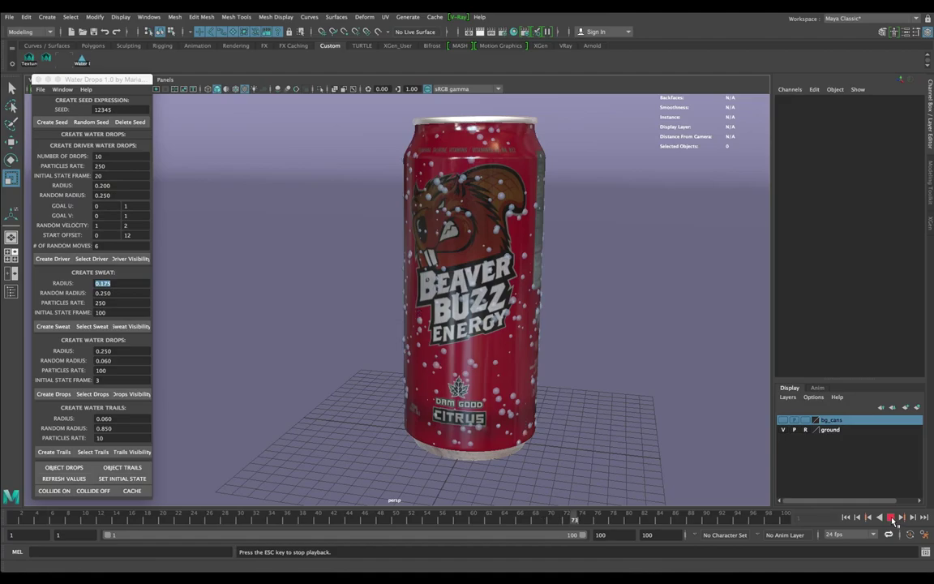
{"action": "left_click", "coordinate": [891, 518]}
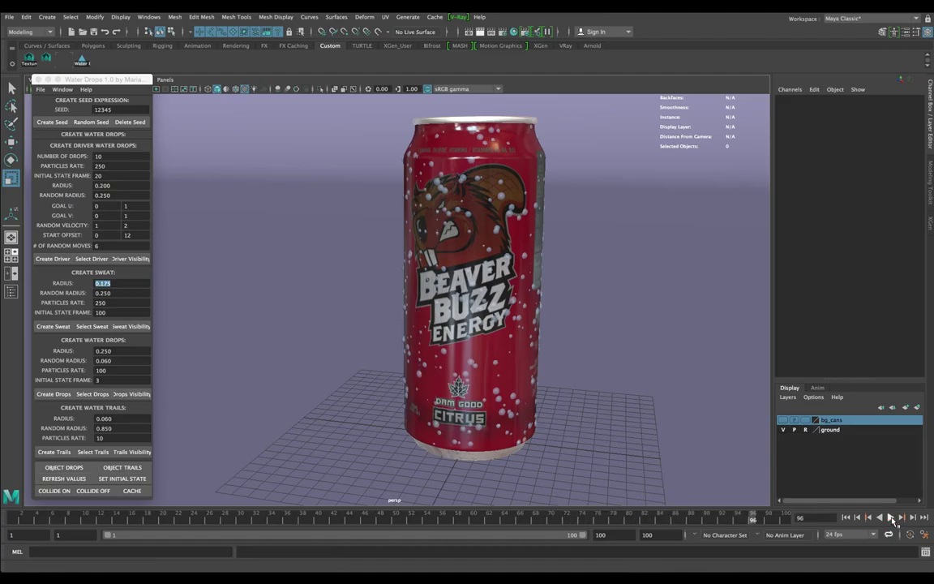
{"action": "left_click_drag", "start_coordinate": [633, 365], "coordinate": [537, 332], "text": "alt"}
{"action": "scroll", "coordinate": [548, 319], "scroll_direction": "up", "scroll_amount": 2}
{"action": "scroll", "coordinate": [545, 312], "scroll_direction": "up", "scroll_amount": 1}
{"action": "key", "text": "r"}
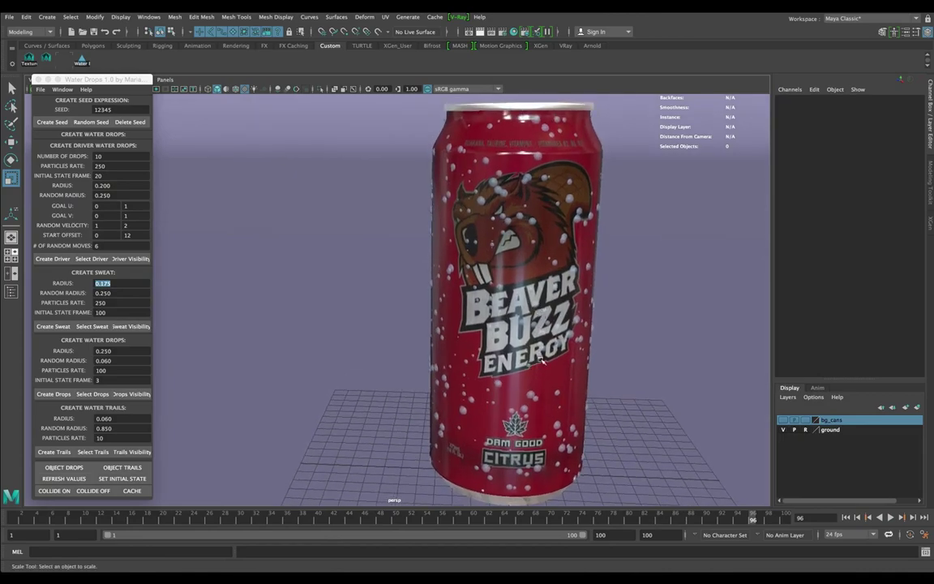
Change the npWaterBlinn material's type from Blinn to VRay Mtl, with the Water Drops tool and Hypershade closed
{"action": "left_click", "coordinate": [38, 79]}
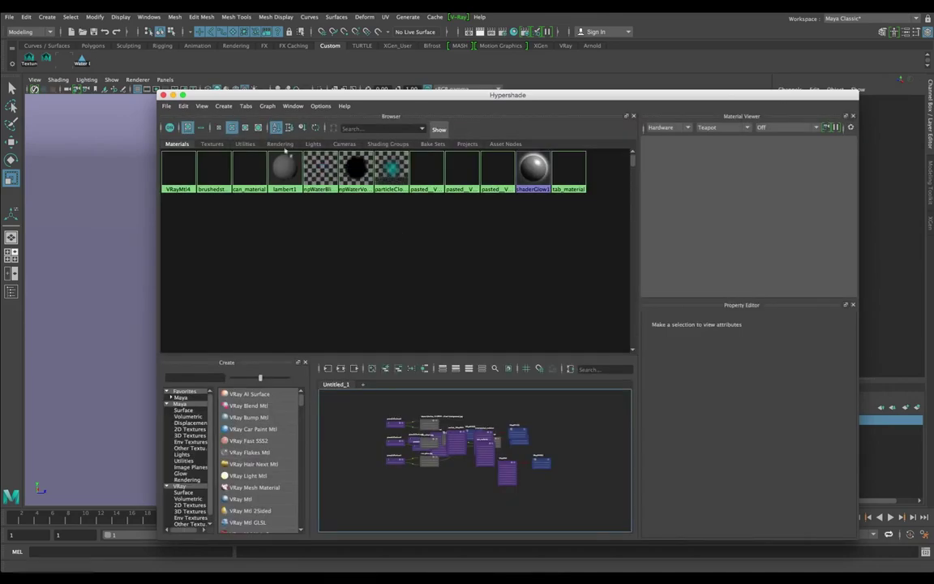
{"action": "left_click", "coordinate": [328, 175]}
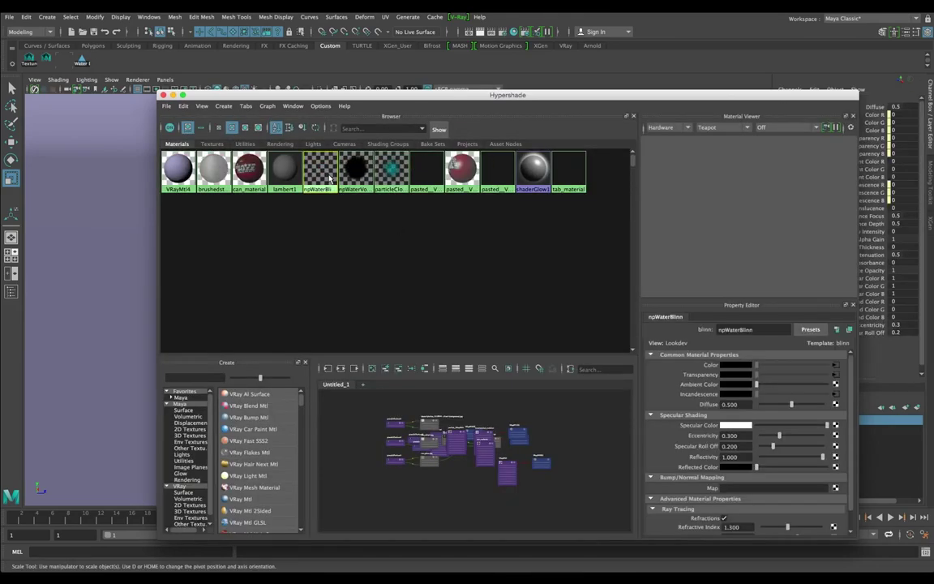
{"action": "double_click", "coordinate": [329, 174]}
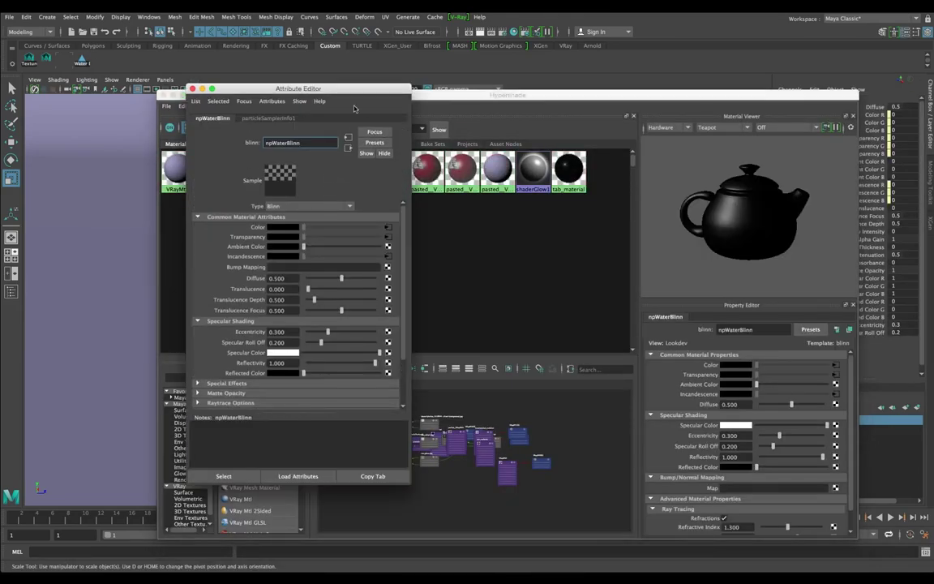
{"action": "left_click_drag", "start_coordinate": [285, 92], "coordinate": [274, 137]}
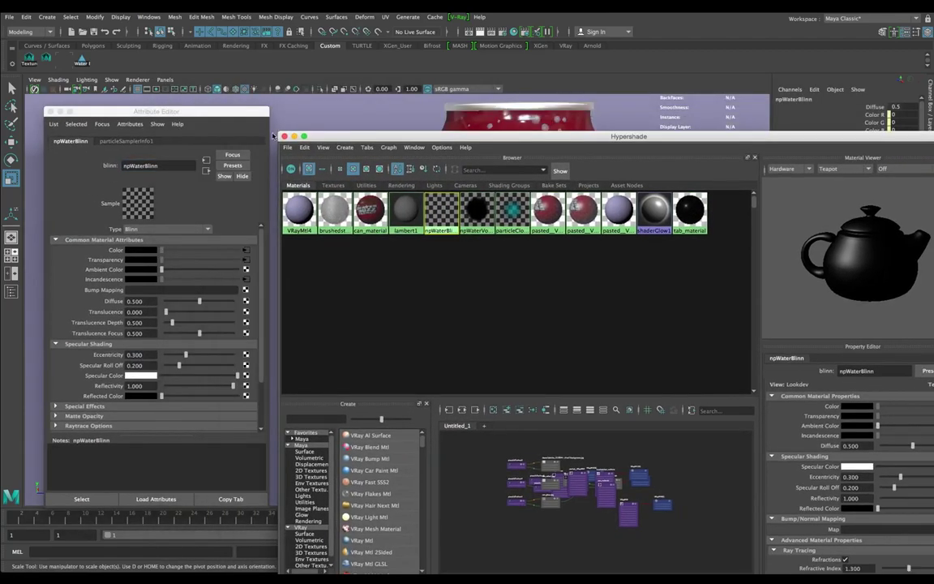
{"action": "left_click", "coordinate": [284, 136]}
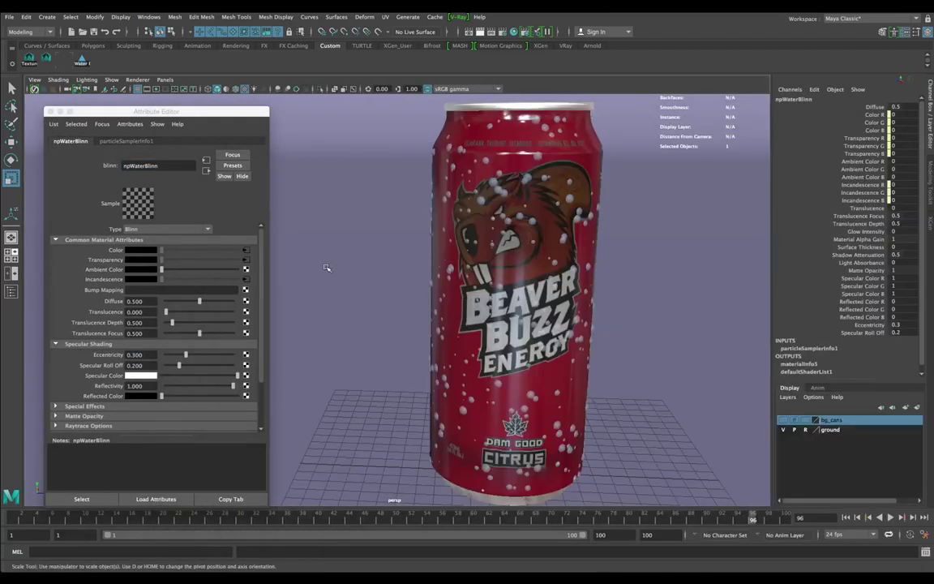
{"action": "left_click", "coordinate": [154, 229]}
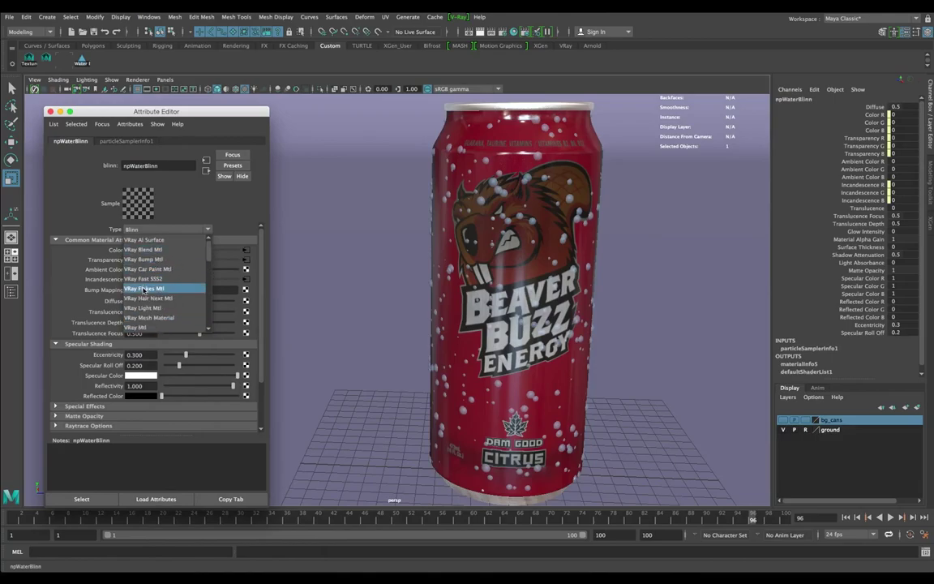
{"action": "left_click", "coordinate": [139, 327]}
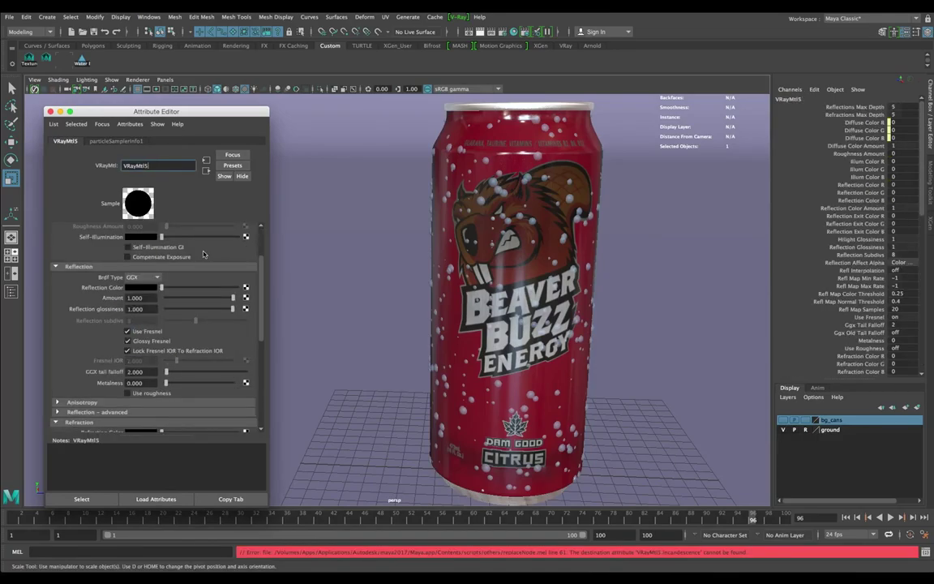
Set the V-Ray water material's reflection color to a 0.227 grey and its refraction color to full white
{"action": "left_click", "coordinate": [179, 289]}
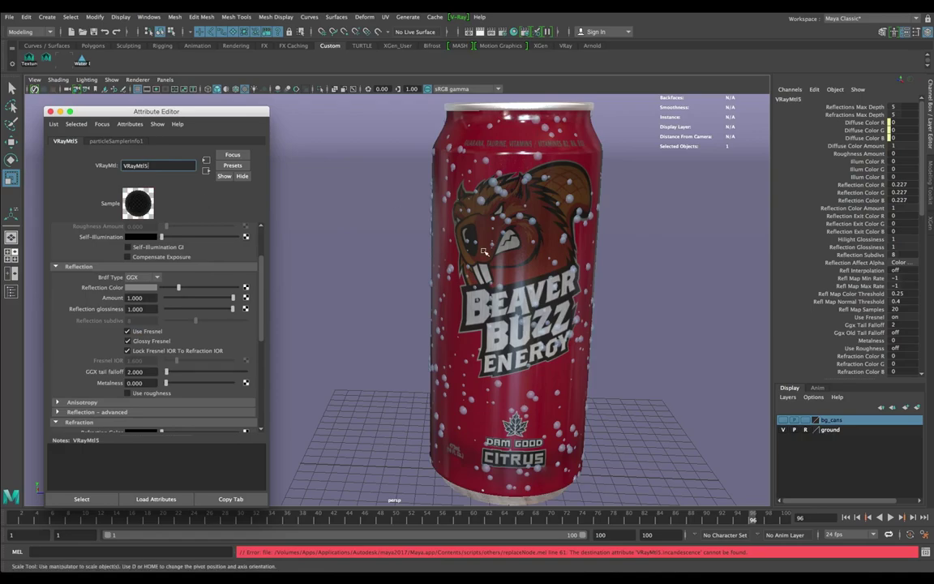
{"action": "scroll", "coordinate": [211, 315], "scroll_direction": "down", "scroll_amount": 3}
{"action": "scroll", "coordinate": [203, 304], "scroll_direction": "down", "scroll_amount": 1}
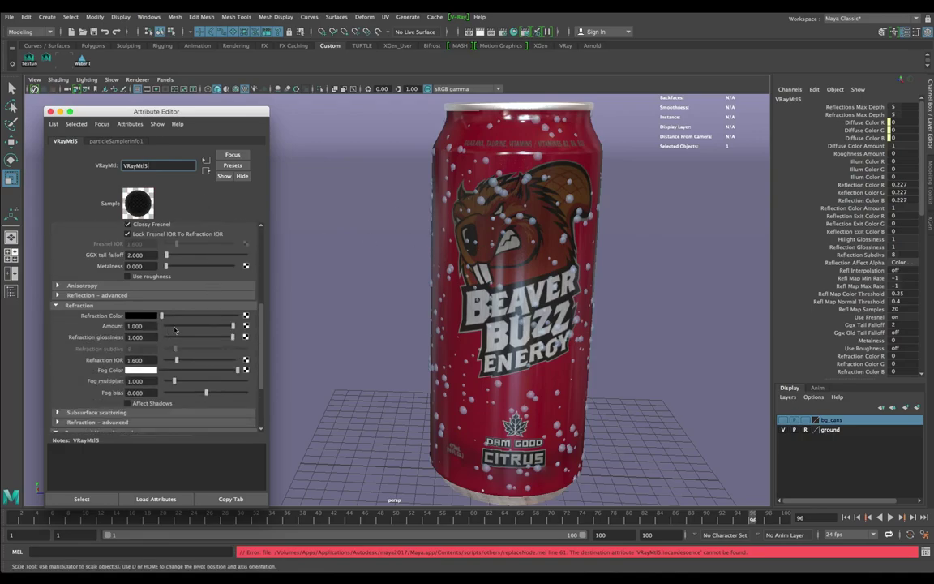
{"action": "left_click_drag", "start_coordinate": [179, 319], "coordinate": [245, 316]}
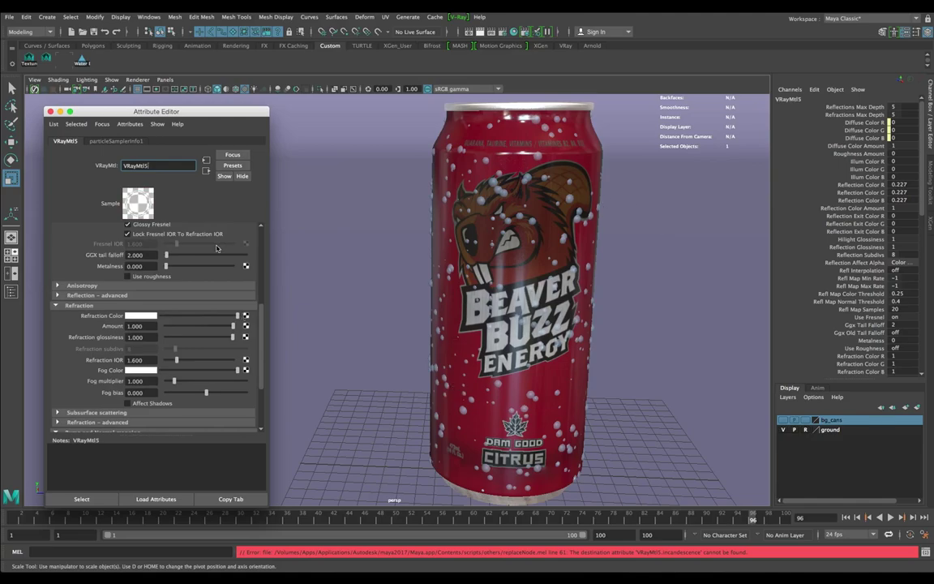
Rename the water material as vray_precipitation and close its attributes
{"action": "double_click", "coordinate": [140, 166]}
{"action": "type", "text": "v"}
{"action": "type", "text": "ray_precipitation"}
{"action": "key", "text": "Return"}
{"action": "left_click", "coordinate": [51, 111]}
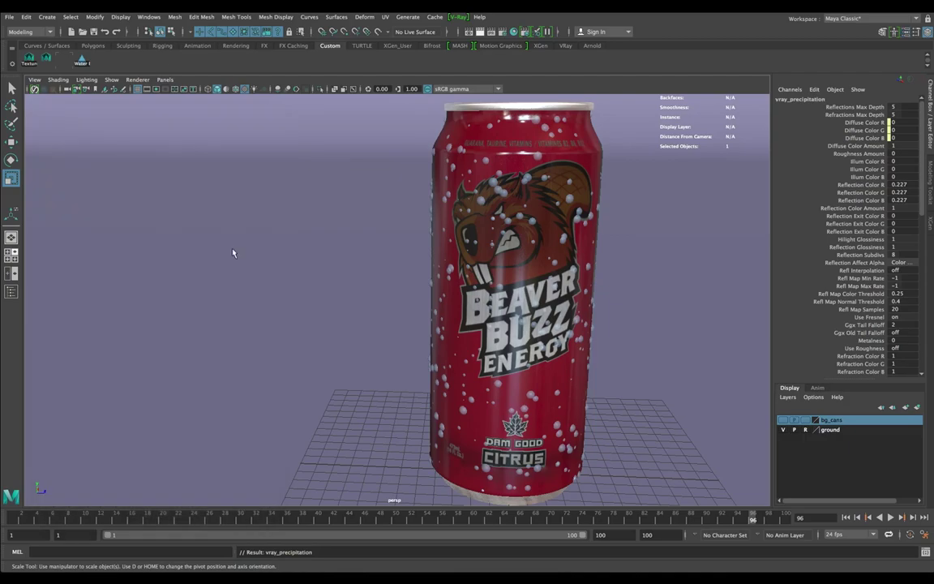
Check the environment override in the V-Ray render settings and the HDRI image used as its GI texture
{"action": "left_click_drag", "start_coordinate": [432, 224], "coordinate": [477, 251], "text": "alt"}
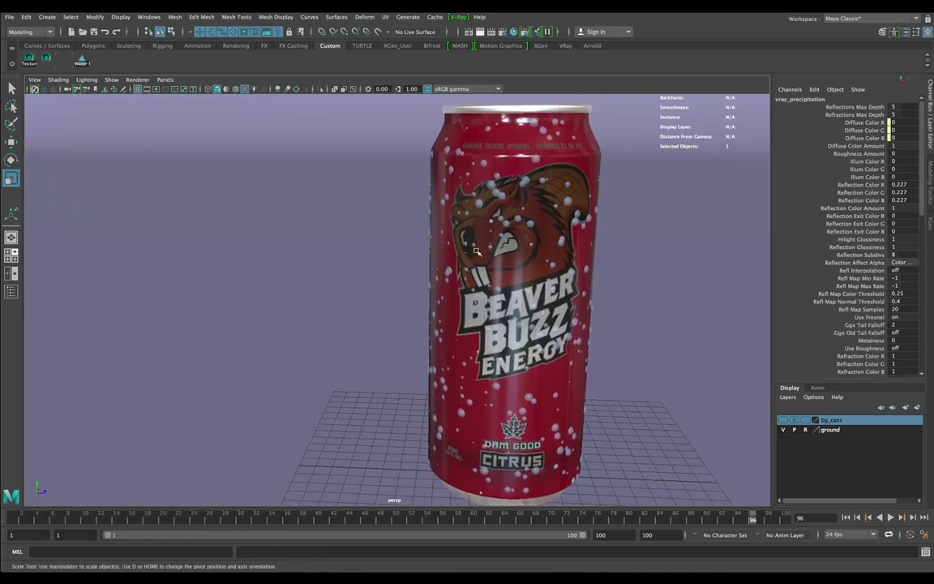
{"action": "left_click", "coordinate": [502, 33]}
{"action": "left_click", "coordinate": [192, 131]}
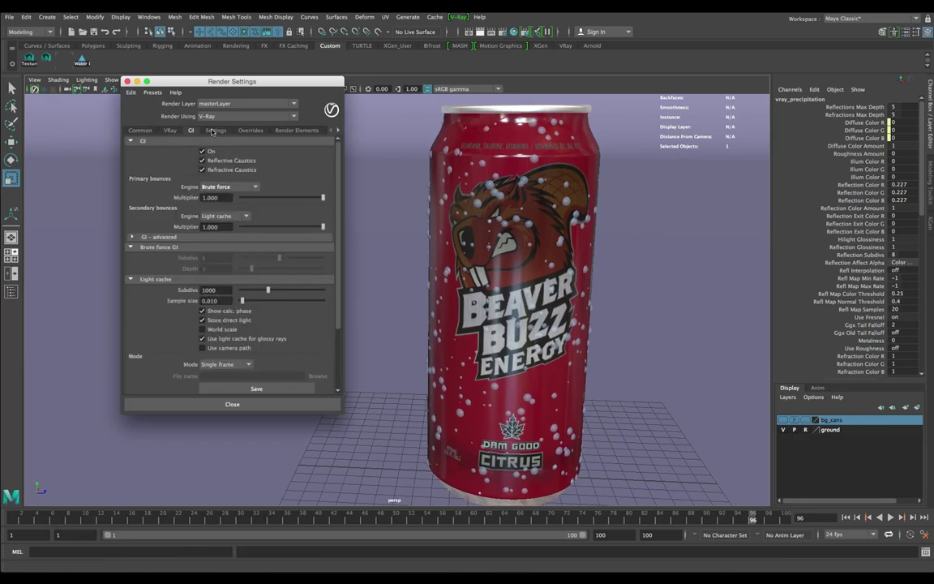
{"action": "left_click", "coordinate": [251, 131]}
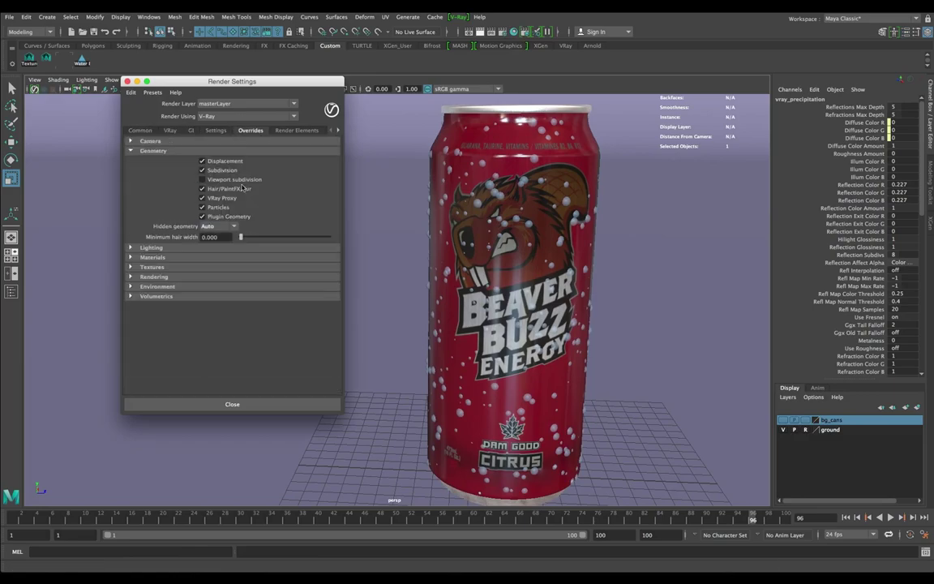
{"action": "left_click", "coordinate": [132, 286]}
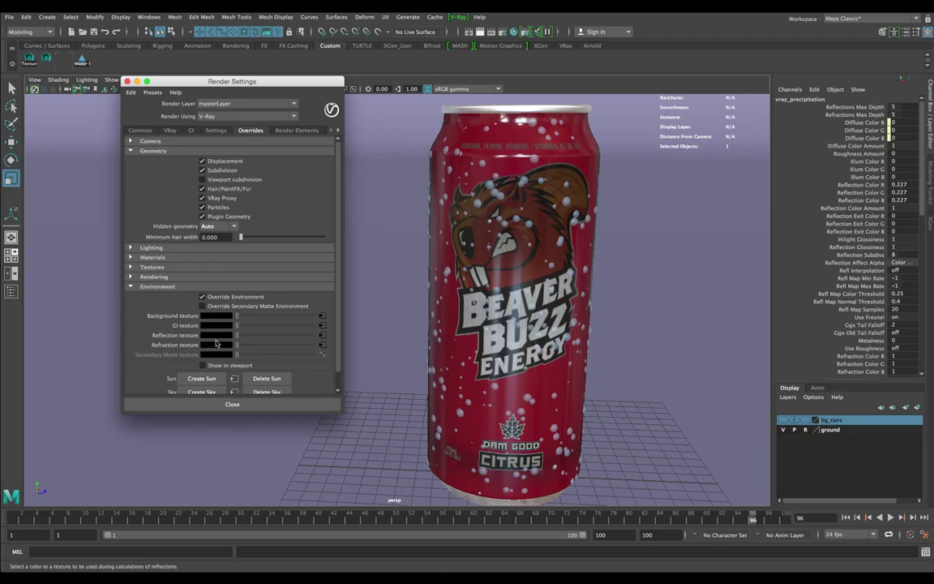
{"action": "left_click", "coordinate": [321, 321]}
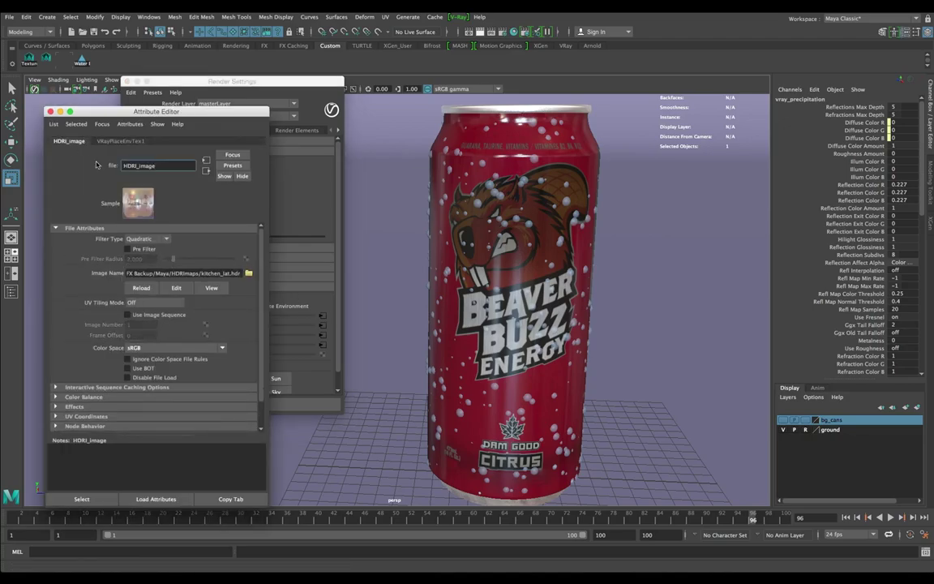
{"action": "left_click", "coordinate": [50, 111]}
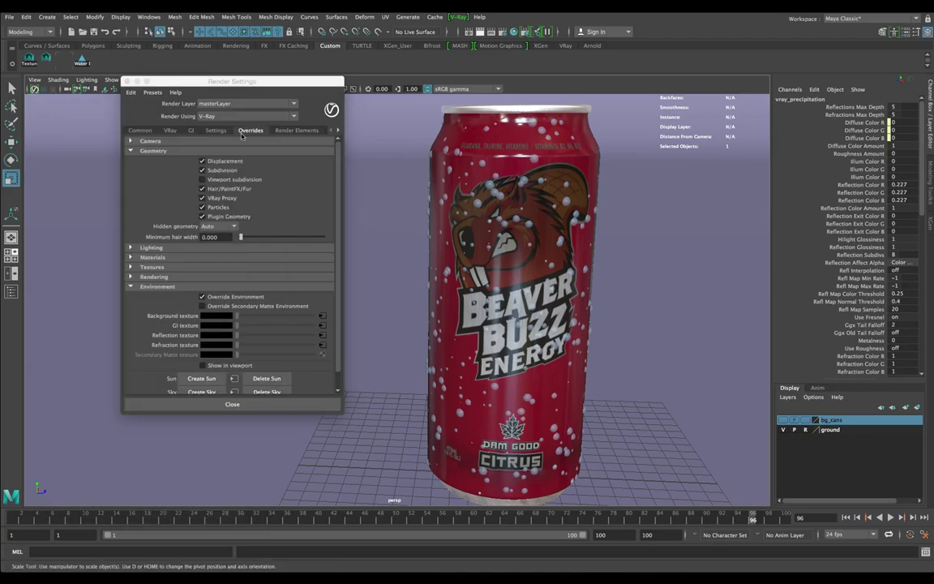
{"action": "left_click", "coordinate": [129, 81]}
Render frame 96 with V-Ray and examine the rendered drops on the can up close
{"action": "middle_click_drag", "start_coordinate": [532, 244], "coordinate": [500, 237], "text": "alt"}
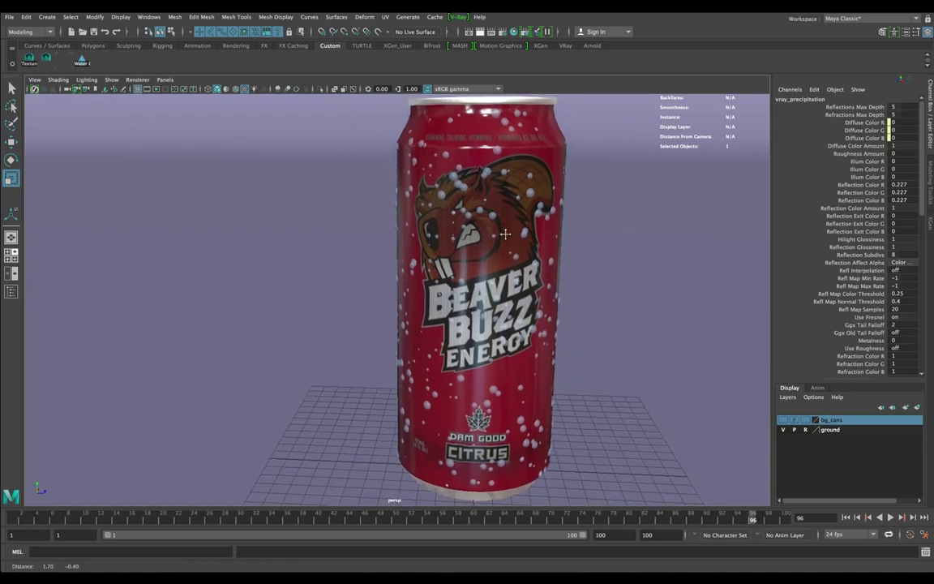
{"action": "left_click", "coordinate": [478, 35]}
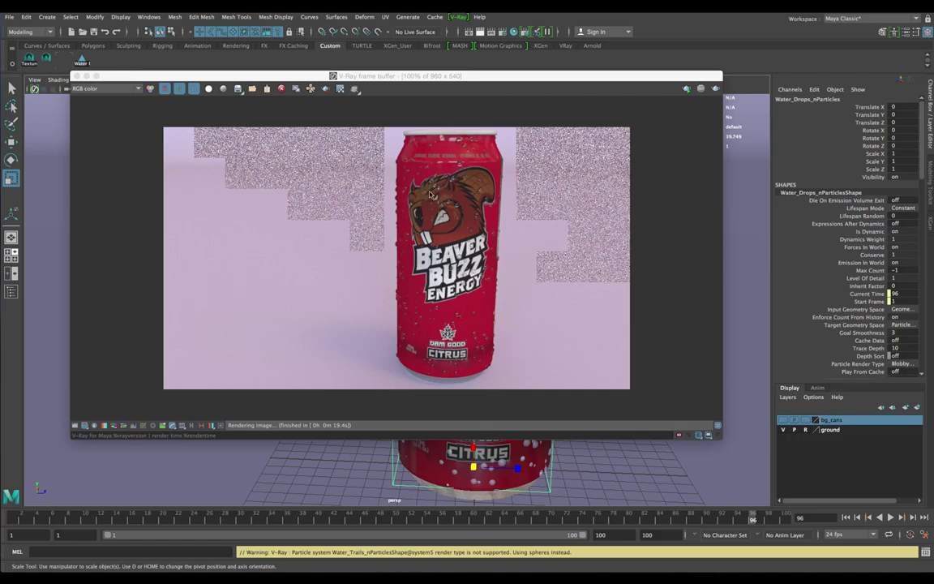
{"action": "scroll", "coordinate": [424, 195], "scroll_direction": "up", "scroll_amount": 1}
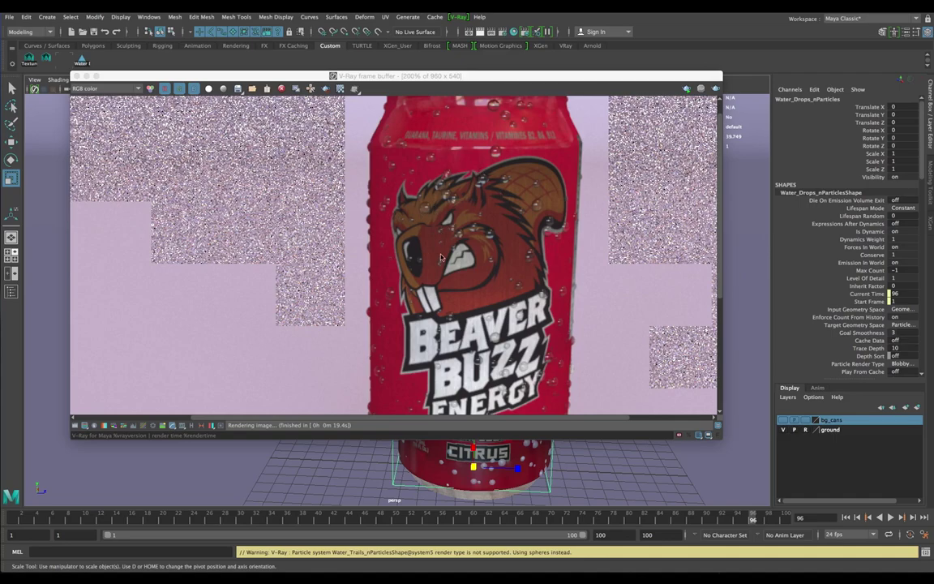
{"action": "scroll", "coordinate": [399, 231], "scroll_direction": "down", "scroll_amount": 2}
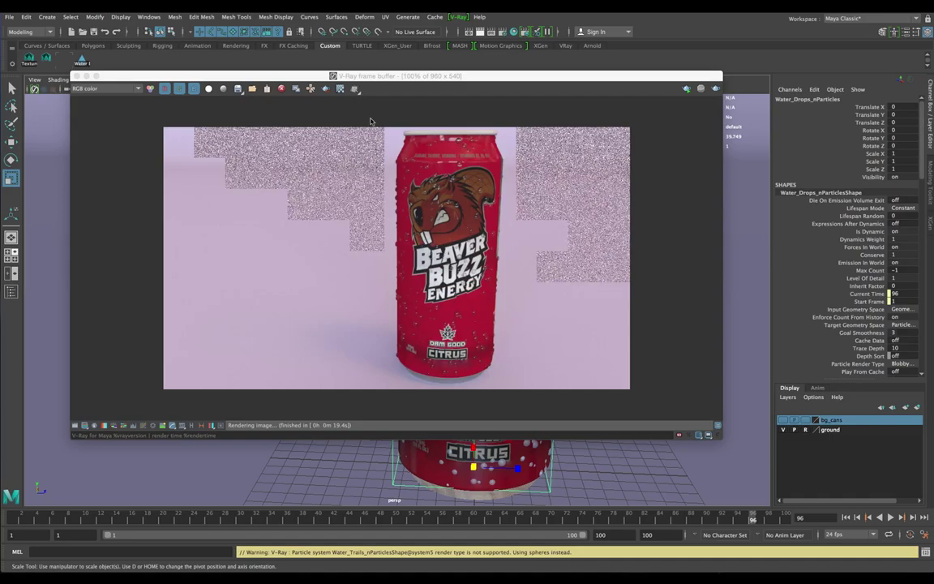
{"action": "left_click", "coordinate": [114, 73]}
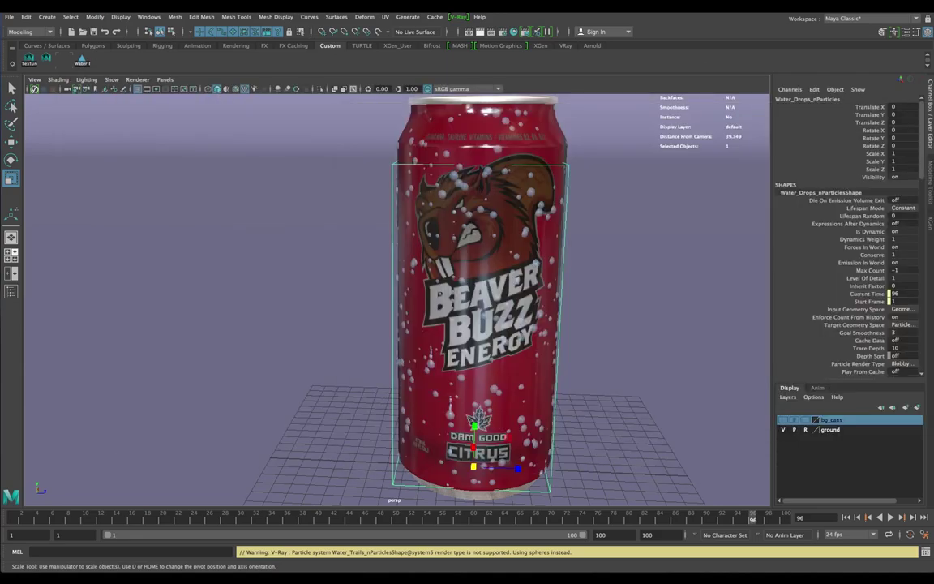
Reopen the Water Drops tool, toggle the running drops' visibility off and on, and play the animation to frame 36
{"action": "left_click", "coordinate": [82, 62]}
{"action": "left_click", "coordinate": [130, 394]}
{"action": "left_click", "coordinate": [130, 394]}
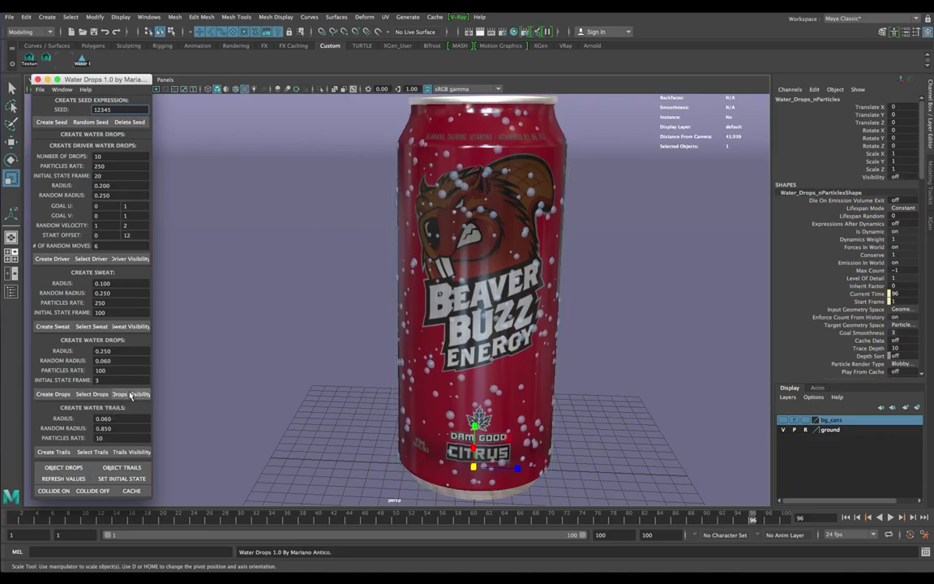
{"action": "left_click", "coordinate": [891, 517]}
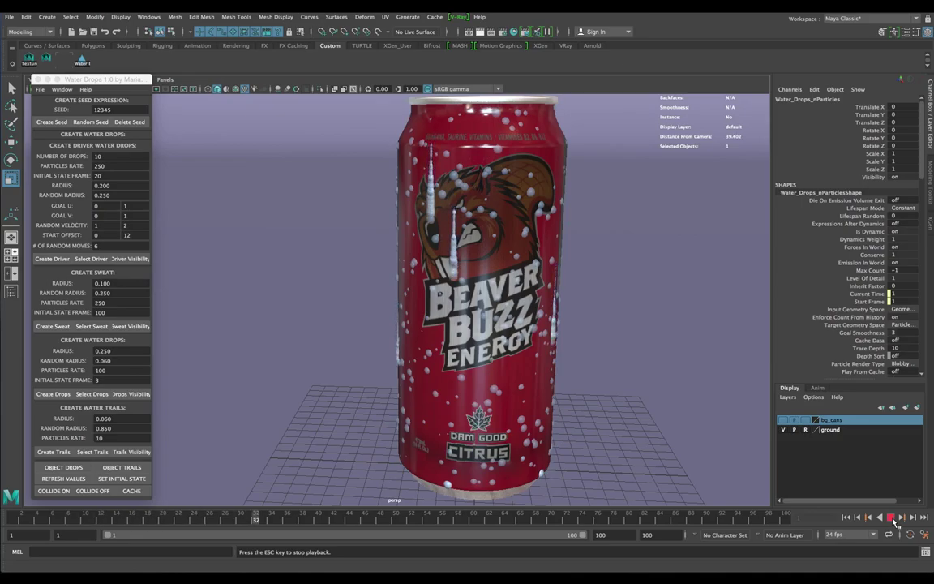
{"action": "left_click", "coordinate": [891, 518]}
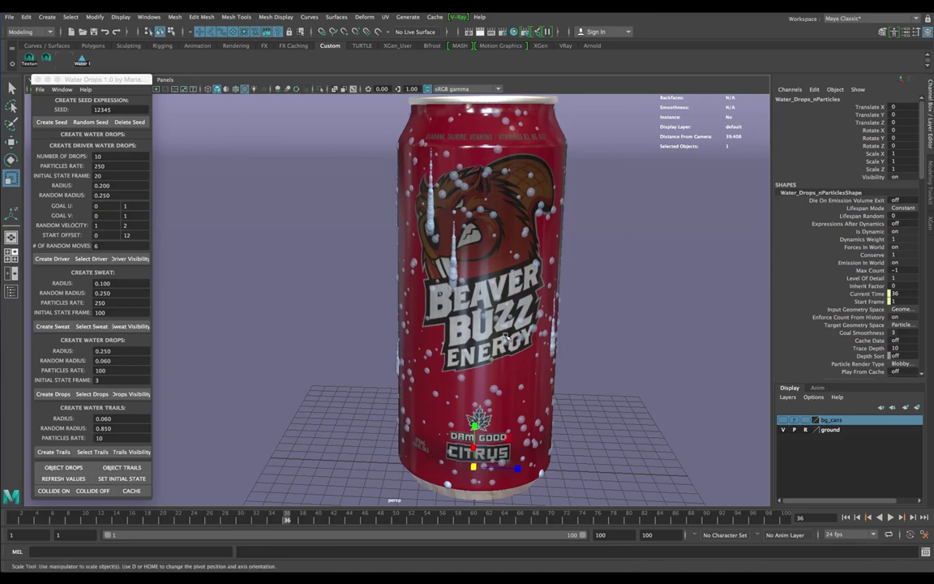
Convert the Water_Drops_nParticles running drops to a mesh with nParticle to Polygons
{"action": "scroll", "coordinate": [604, 280], "scroll_direction": "up", "scroll_amount": 5}
{"action": "middle_click_drag", "start_coordinate": [604, 280], "coordinate": [547, 361], "text": "alt"}
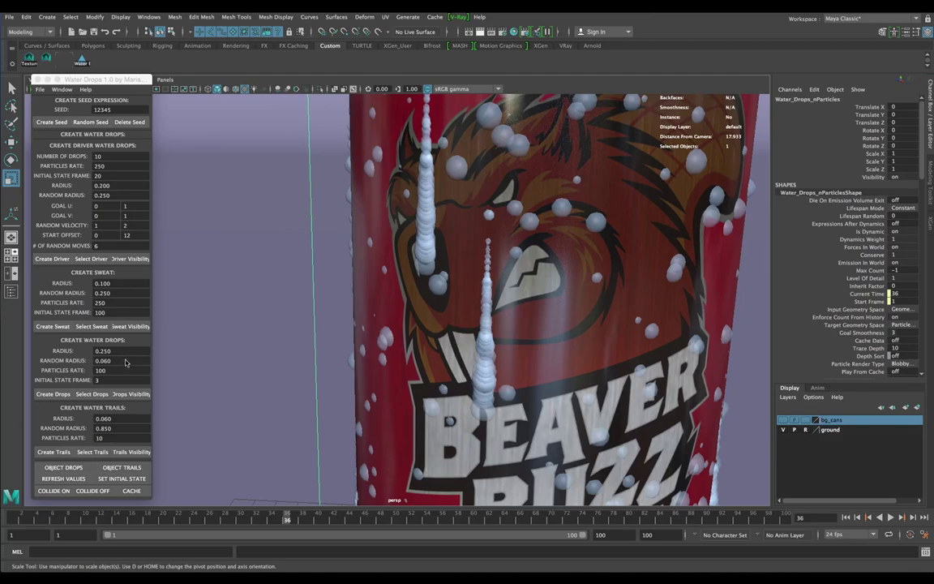
{"action": "key", "text": "ctrl+a"}
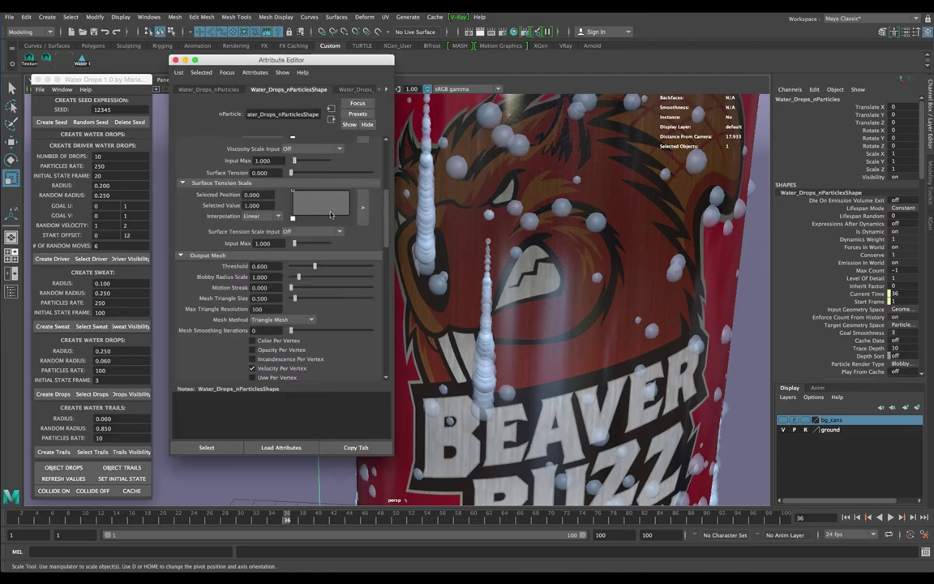
{"action": "double_click", "coordinate": [284, 113]}
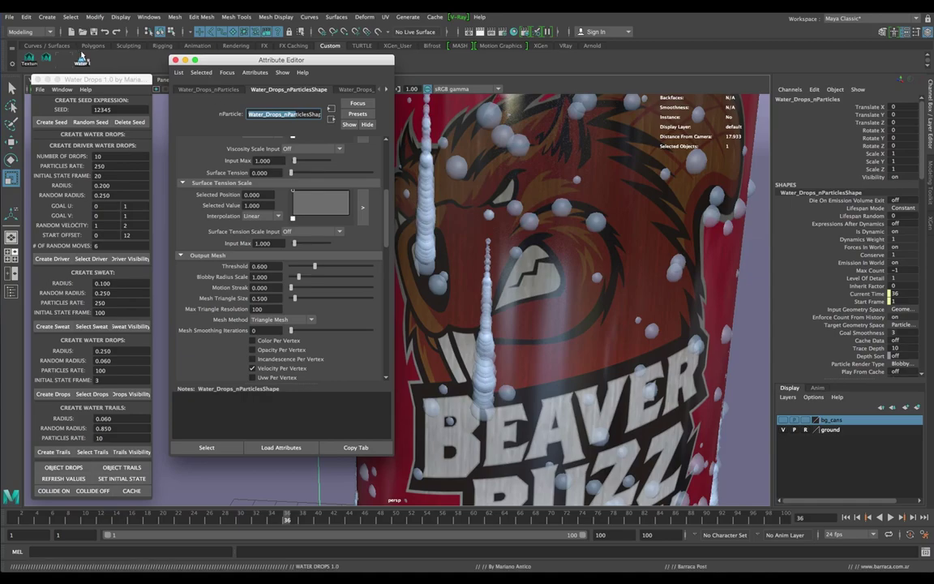
{"action": "left_click", "coordinate": [94, 17]}
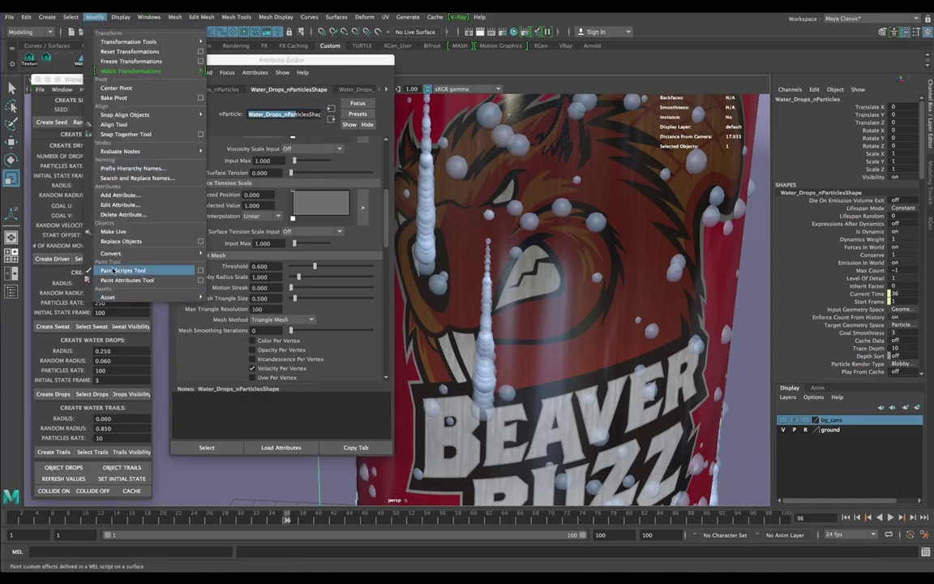
{"action": "mouse_move", "coordinate": [114, 255]}
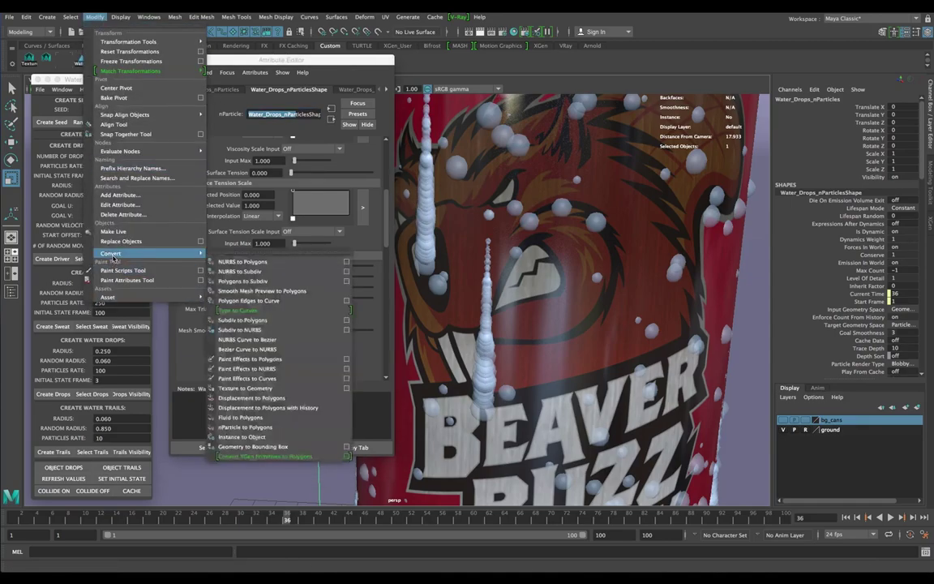
{"action": "left_click", "coordinate": [243, 427]}
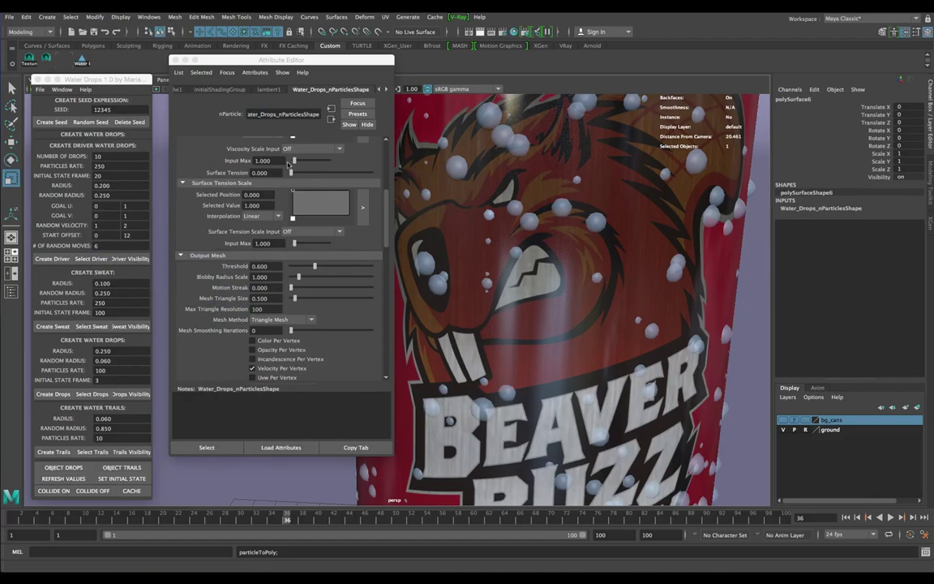
Set the drops' output mesh to threshold 0.634, blobby radius scale 2.317, smoothing iterations 1 and mesh triangle size 0.122
{"action": "left_click", "coordinate": [330, 88]}
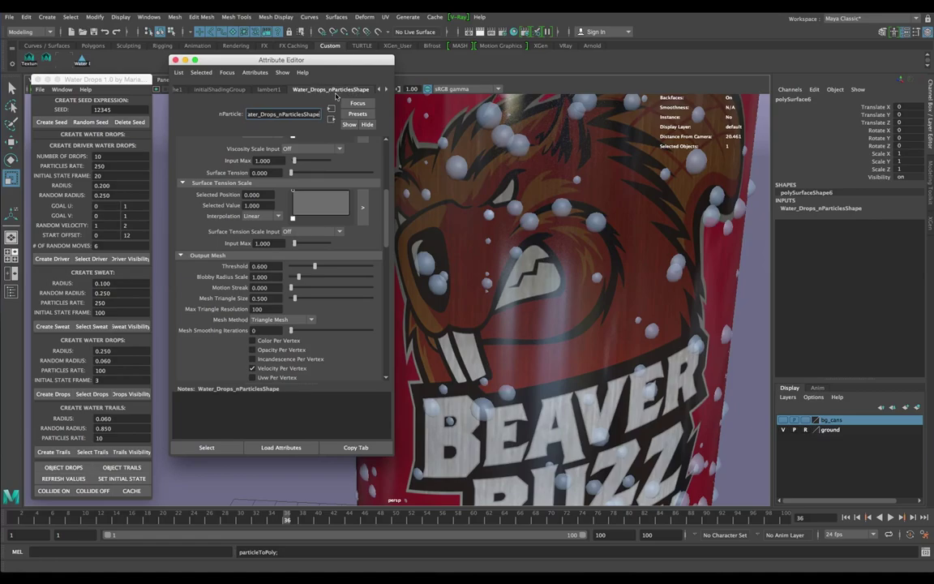
{"action": "left_click", "coordinate": [181, 256]}
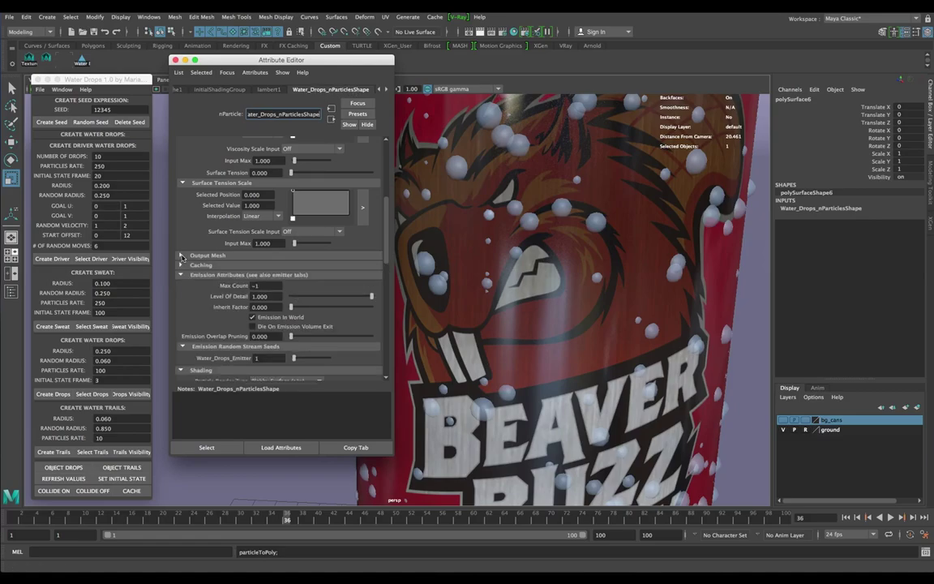
{"action": "left_click", "coordinate": [181, 256]}
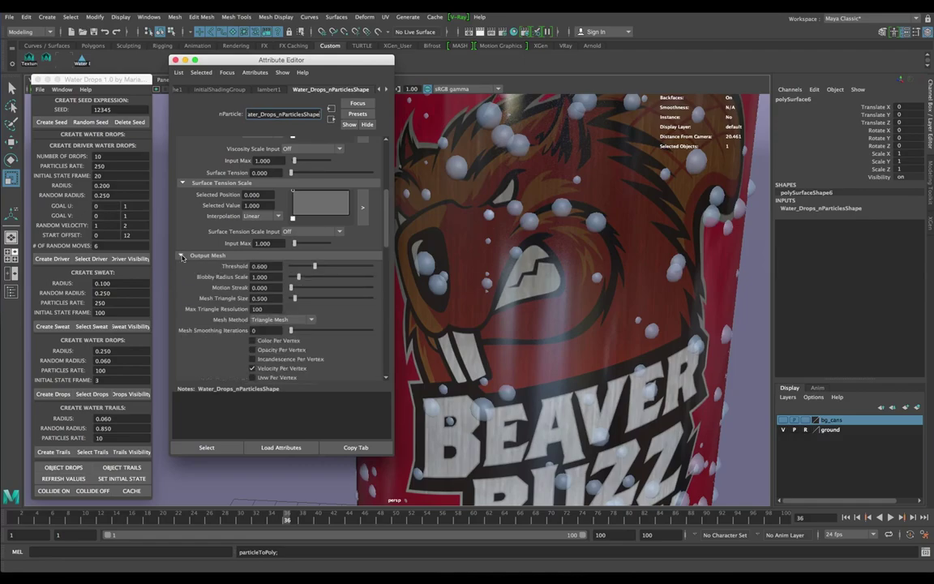
{"action": "left_click_drag", "start_coordinate": [246, 59], "coordinate": [176, 47]}
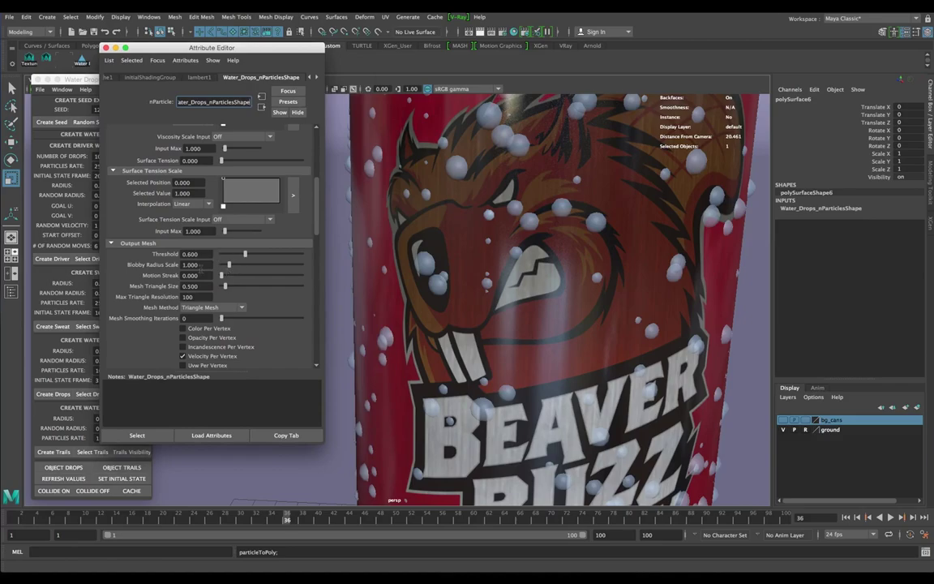
{"action": "left_click_drag", "start_coordinate": [229, 266], "coordinate": [247, 257]}
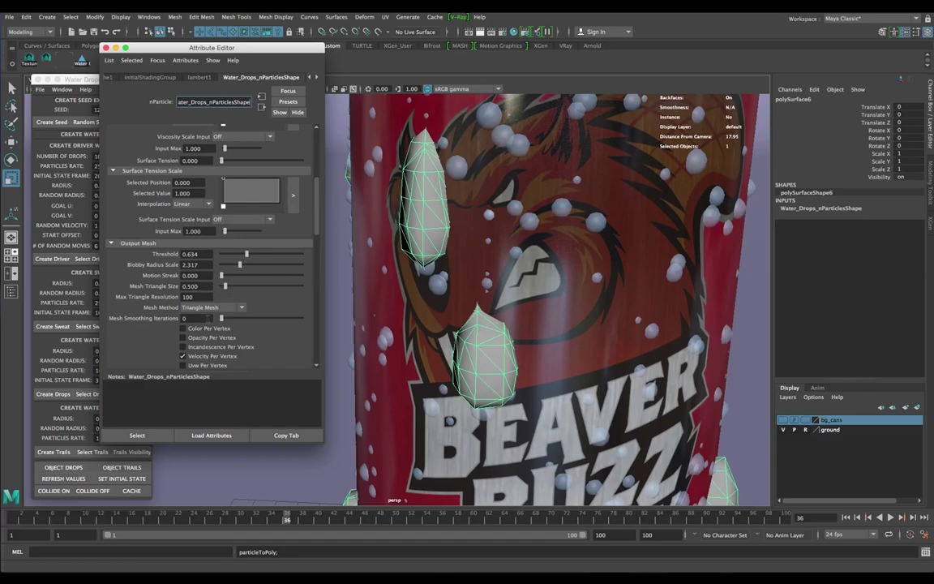
{"action": "mouse_move", "coordinate": [221, 318]}
{"action": "left_mouse_down"}
{"action": "mouse_move", "coordinate": [237, 318]}
{"action": "mouse_move", "coordinate": [227, 322]}
{"action": "left_mouse_up"}
{"action": "left_click", "coordinate": [209, 308]}
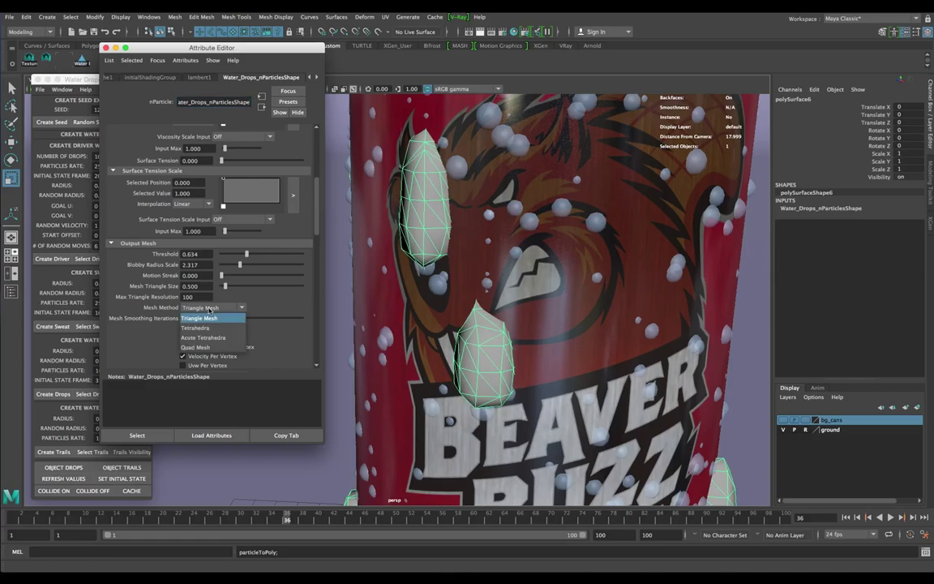
{"action": "left_click", "coordinate": [210, 309]}
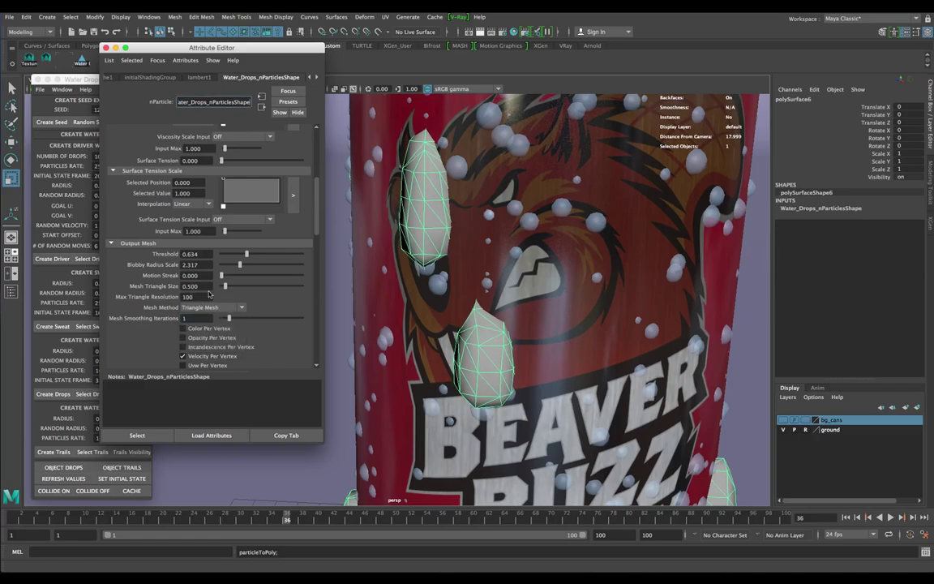
{"action": "left_click_drag", "start_coordinate": [226, 286], "coordinate": [222, 288]}
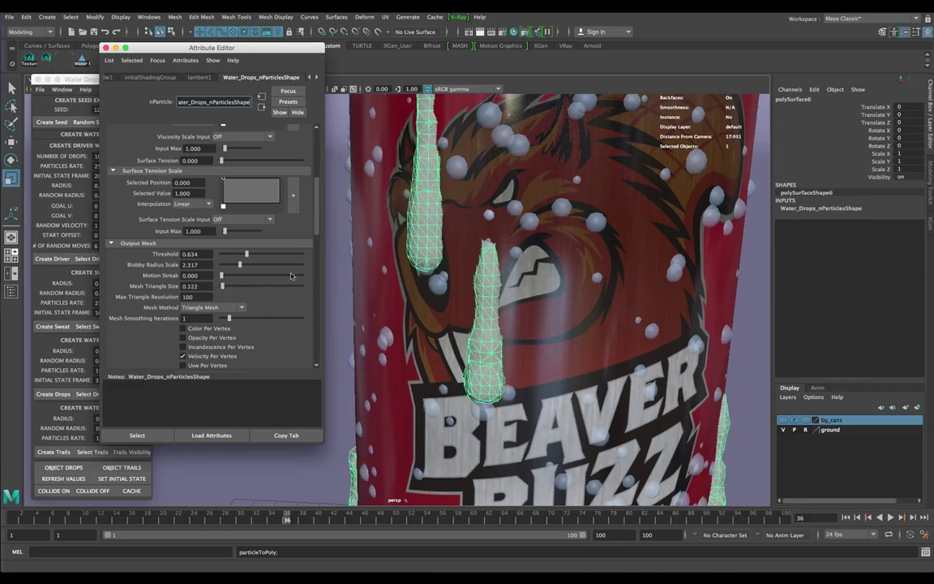
Refine the drops' output mesh with threshold 0.610, blobby radius scale 1.585 and mesh triangle size 0.122
{"action": "scroll", "coordinate": [493, 241], "scroll_direction": "down", "scroll_amount": 8}
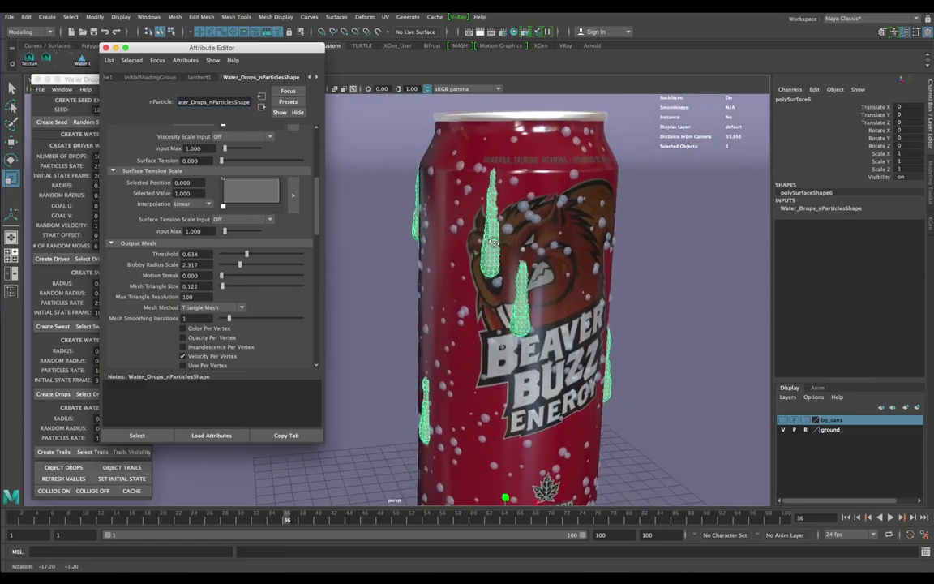
{"action": "left_click_drag", "start_coordinate": [493, 242], "coordinate": [462, 244], "text": "alt"}
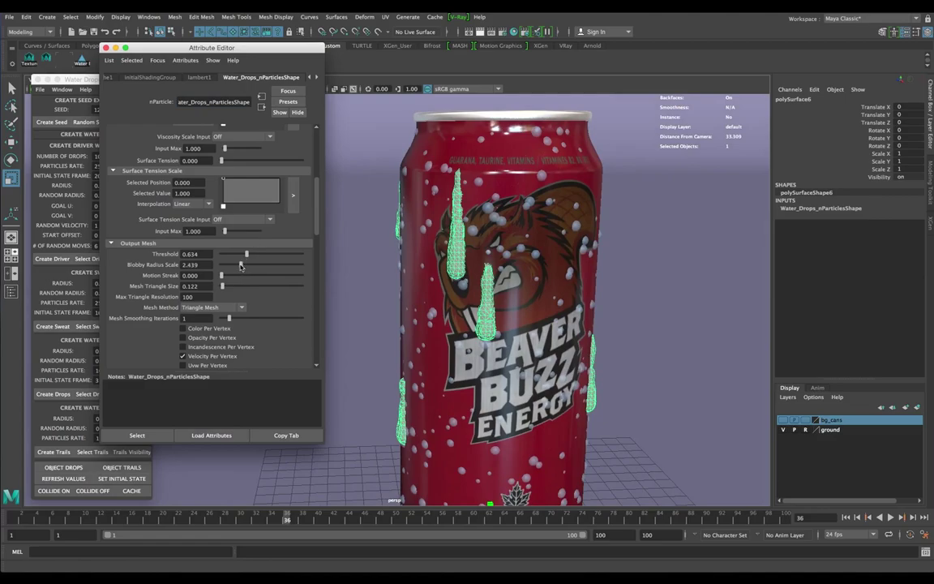
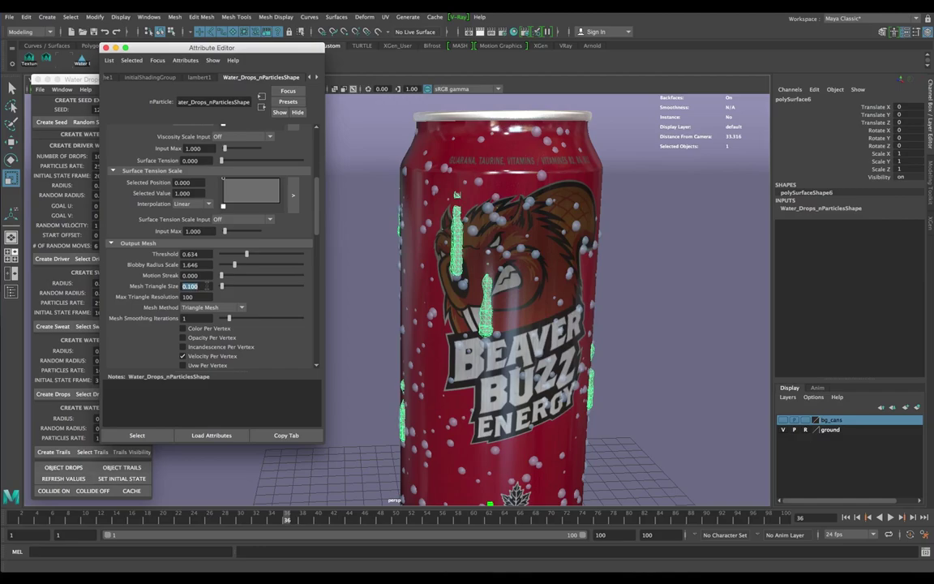
{"action": "left_click_drag", "start_coordinate": [225, 289], "coordinate": [224, 289]}
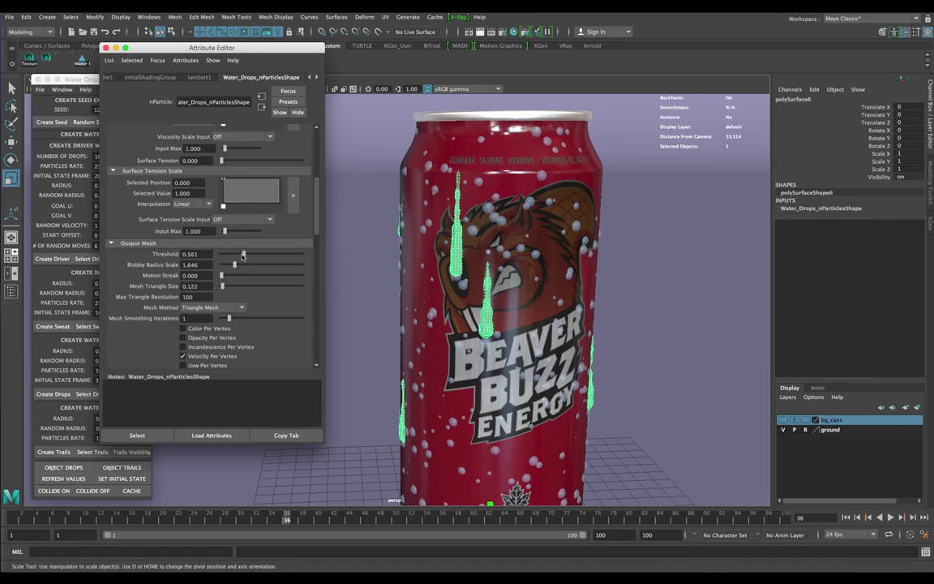
{"action": "left_click_drag", "start_coordinate": [243, 256], "coordinate": [234, 265]}
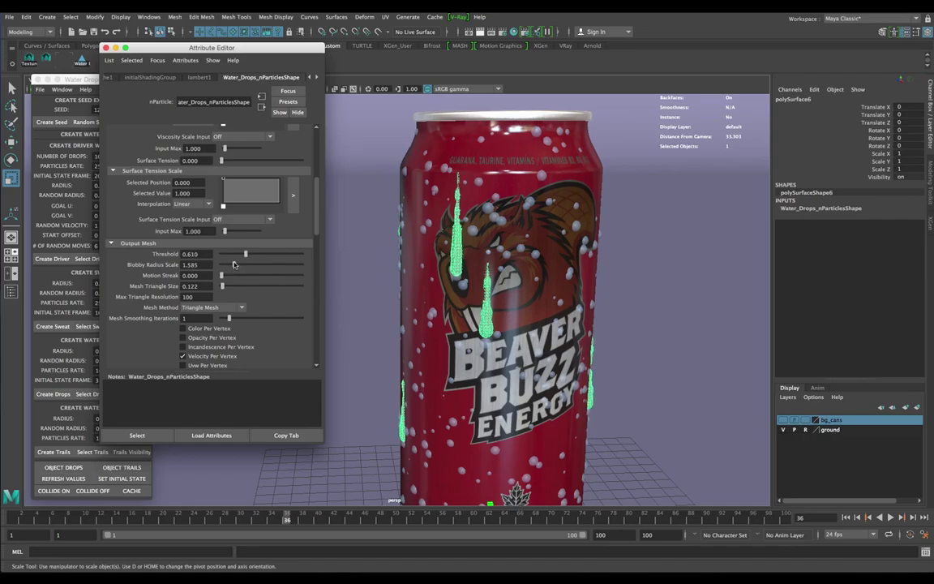
{"action": "left_click_drag", "start_coordinate": [463, 314], "coordinate": [531, 330], "text": "alt"}
{"action": "left_click_drag", "start_coordinate": [474, 318], "coordinate": [357, 324], "text": "alt"}
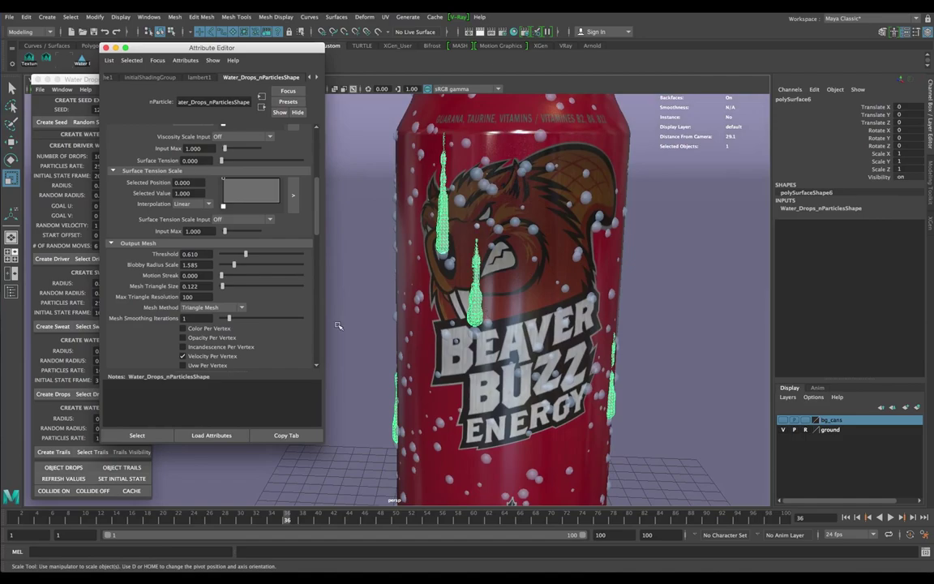
Deselect the drop mesh, play the animation to frame 68 and examine the running drops on the can
{"action": "left_click", "coordinate": [556, 369]}
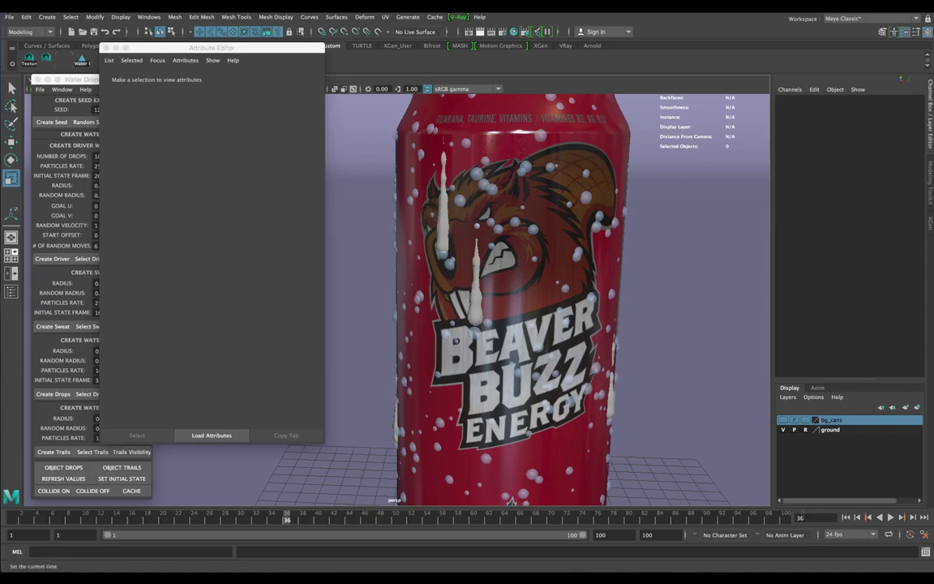
{"action": "left_click", "coordinate": [891, 517]}
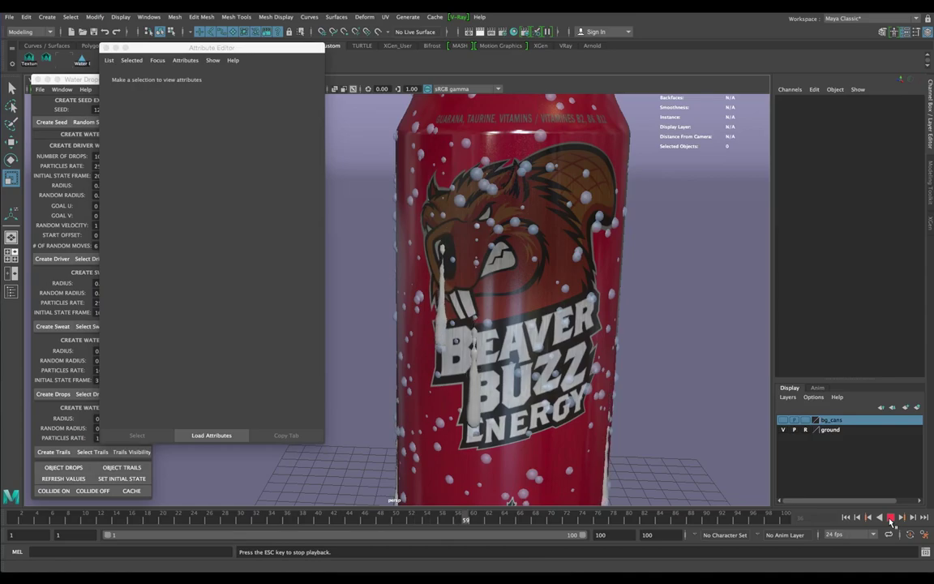
{"action": "key", "text": "Escape"}
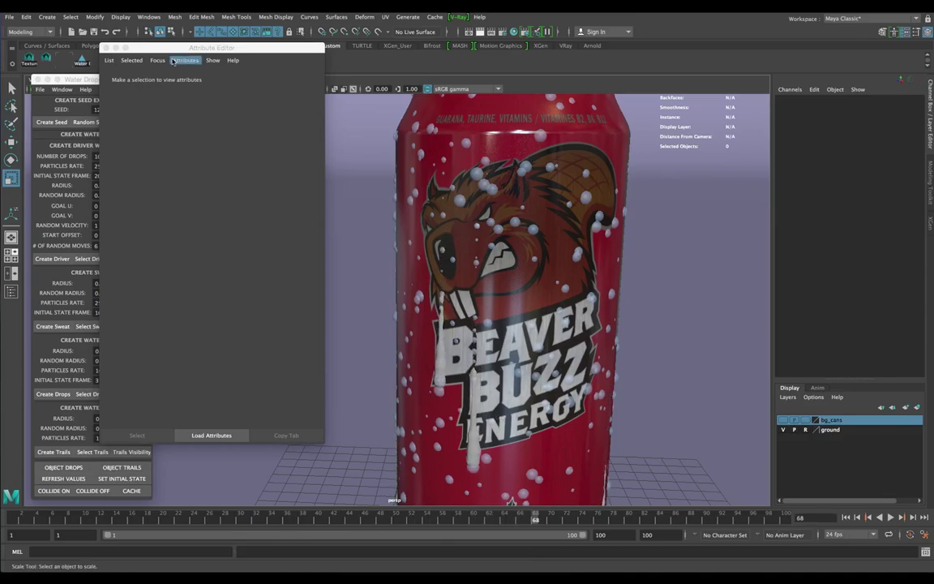
{"action": "key", "text": "ctrl+a"}
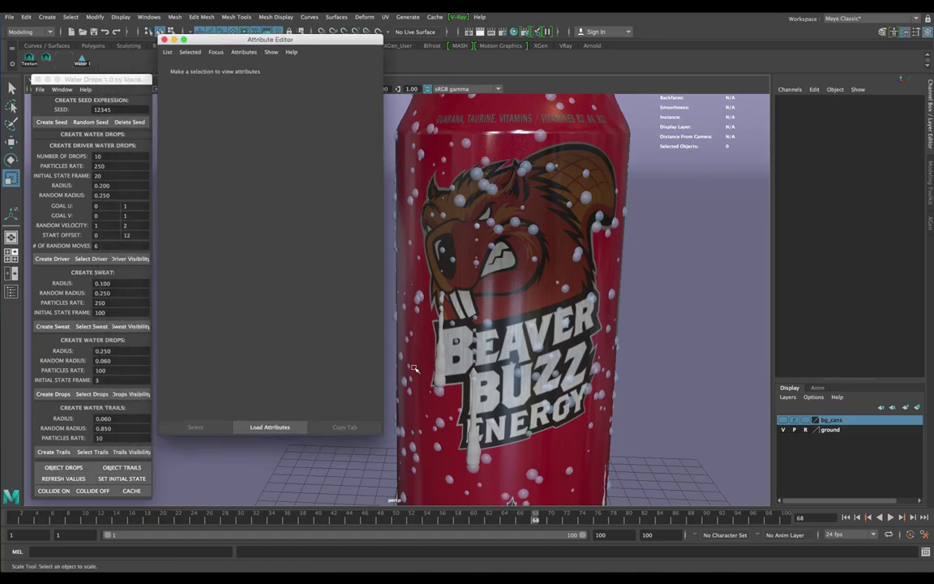
{"action": "left_click_drag", "start_coordinate": [474, 275], "coordinate": [505, 262], "text": "alt"}
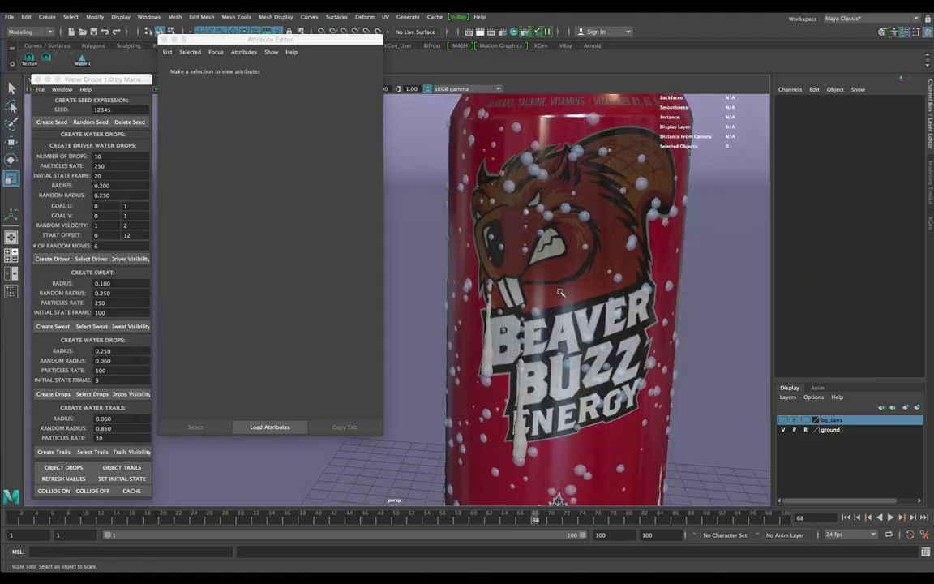
Assign the vray_precipitation material to the converted running-drop mesh in Hypershade and deselect the mesh
{"action": "left_click", "coordinate": [487, 352]}
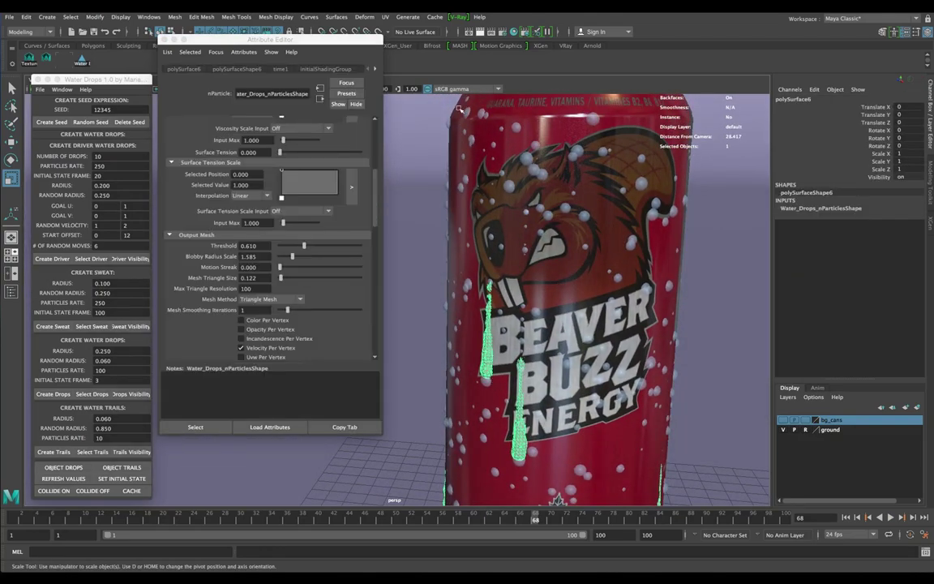
{"action": "left_click_drag", "start_coordinate": [307, 41], "coordinate": [273, 108]}
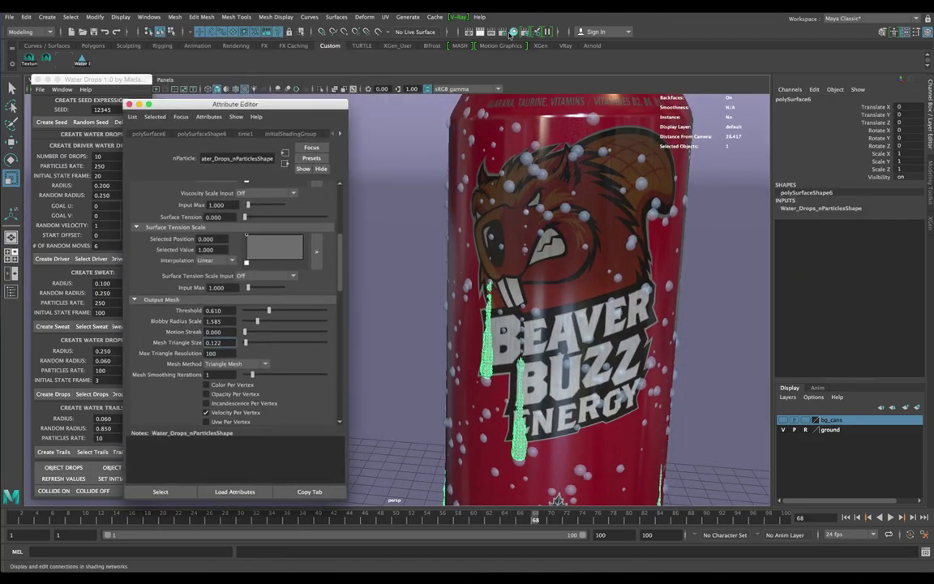
{"action": "left_click", "coordinate": [527, 31]}
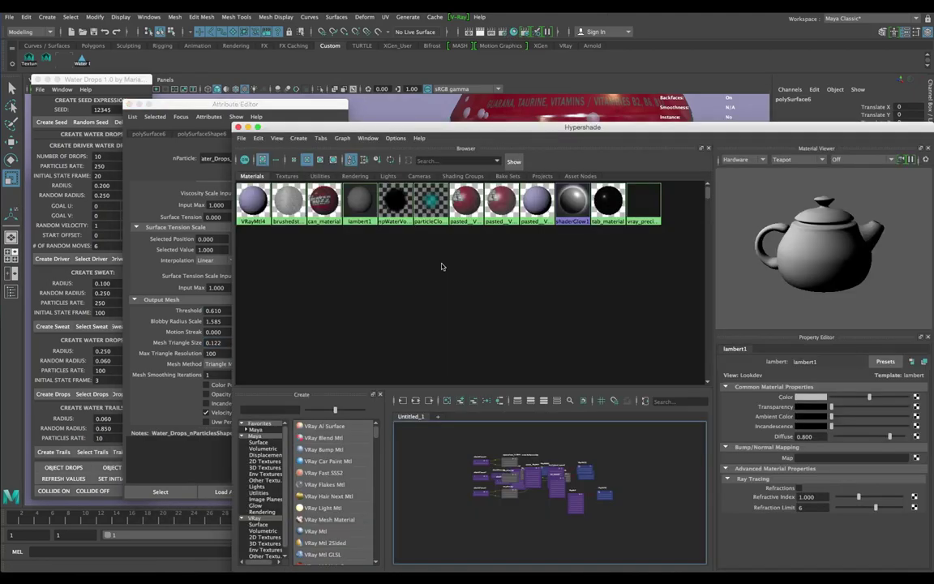
{"action": "left_click_drag", "start_coordinate": [357, 127], "coordinate": [434, 430]}
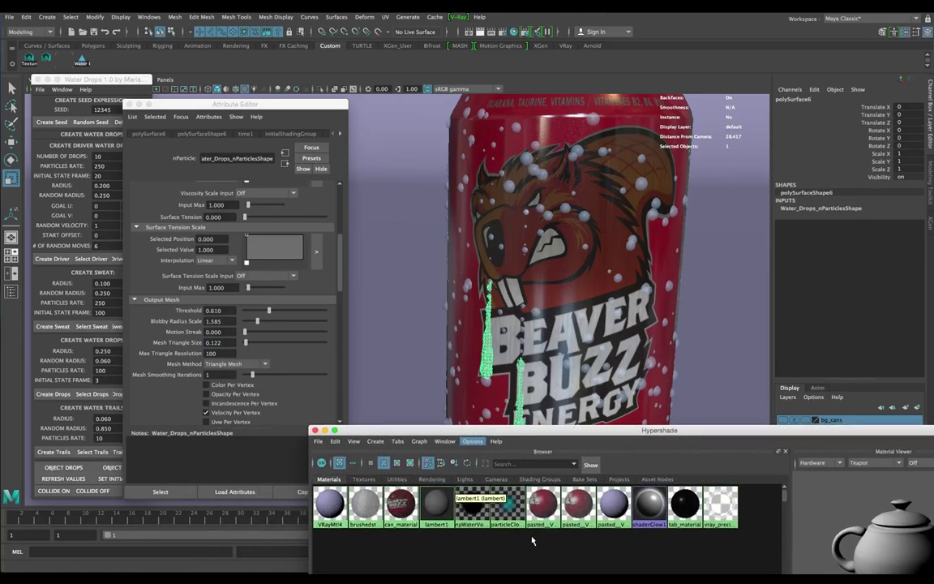
{"action": "right_click", "coordinate": [720, 505]}
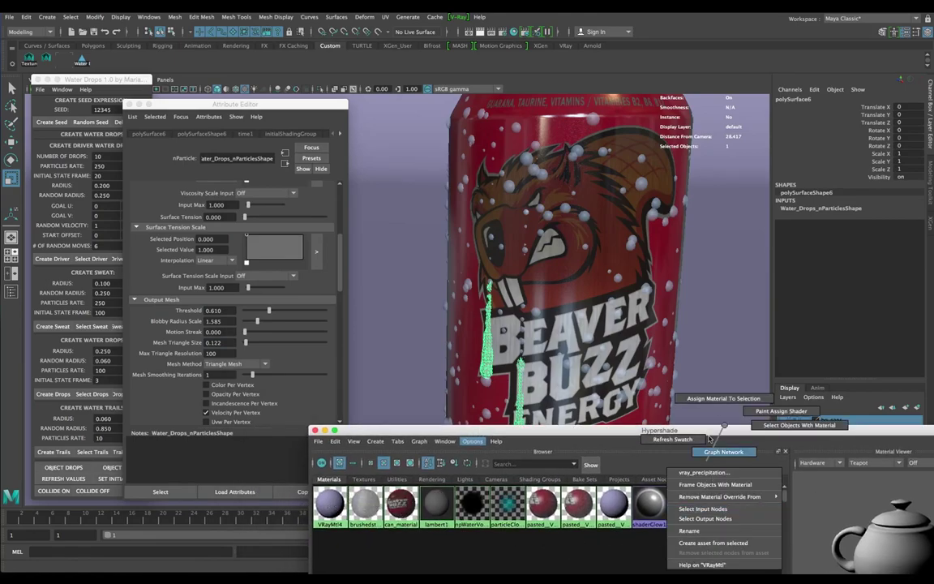
{"action": "left_click", "coordinate": [720, 398]}
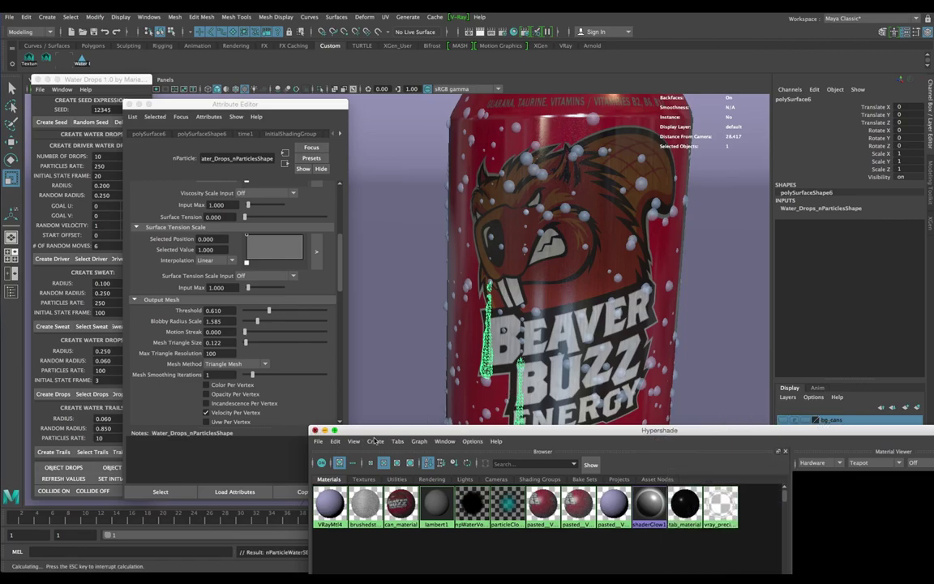
{"action": "left_click", "coordinate": [550, 396]}
{"action": "left_click", "coordinate": [690, 415]}
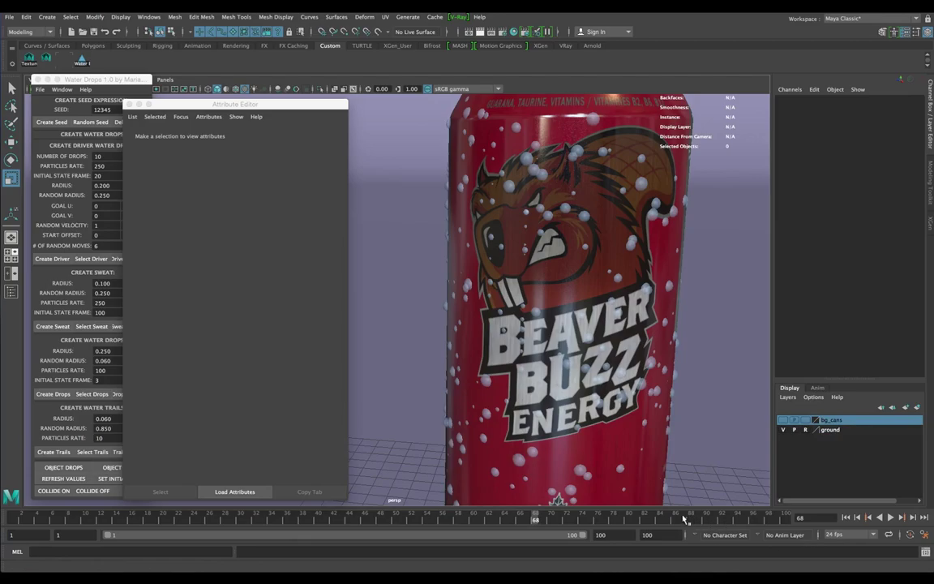
Play the animation, stop it at frame 59 and select the running-drop mesh on the front can
{"action": "left_click", "coordinate": [891, 518]}
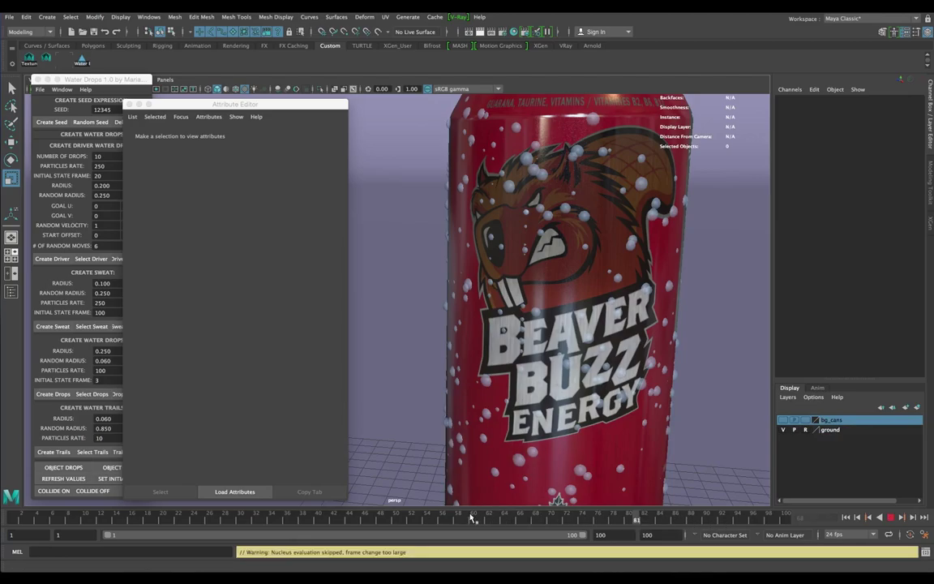
{"action": "left_click", "coordinate": [891, 518]}
{"action": "left_click", "coordinate": [547, 380]}
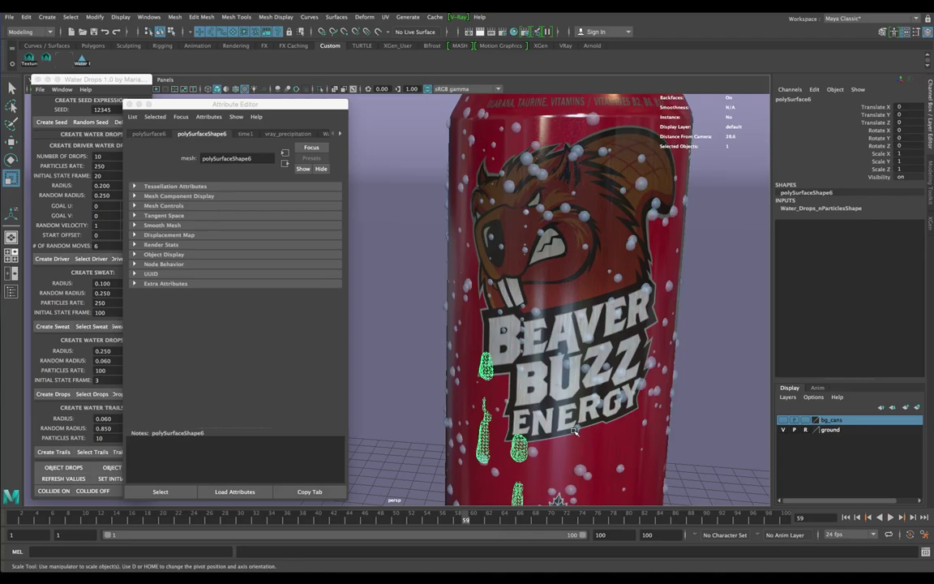
{"action": "scroll", "coordinate": [568, 340], "scroll_direction": "down", "scroll_amount": 4}
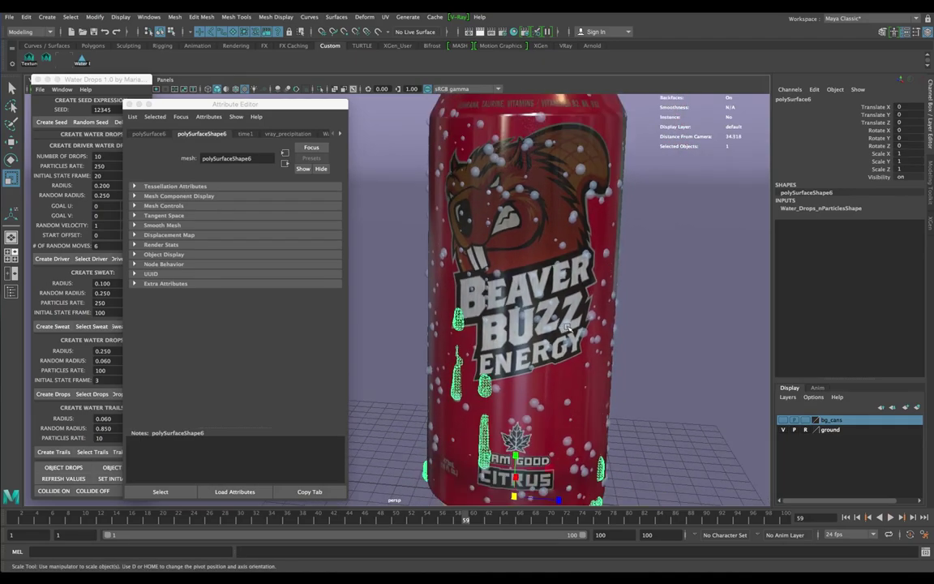
{"action": "scroll", "coordinate": [567, 327], "scroll_direction": "up", "scroll_amount": 4}
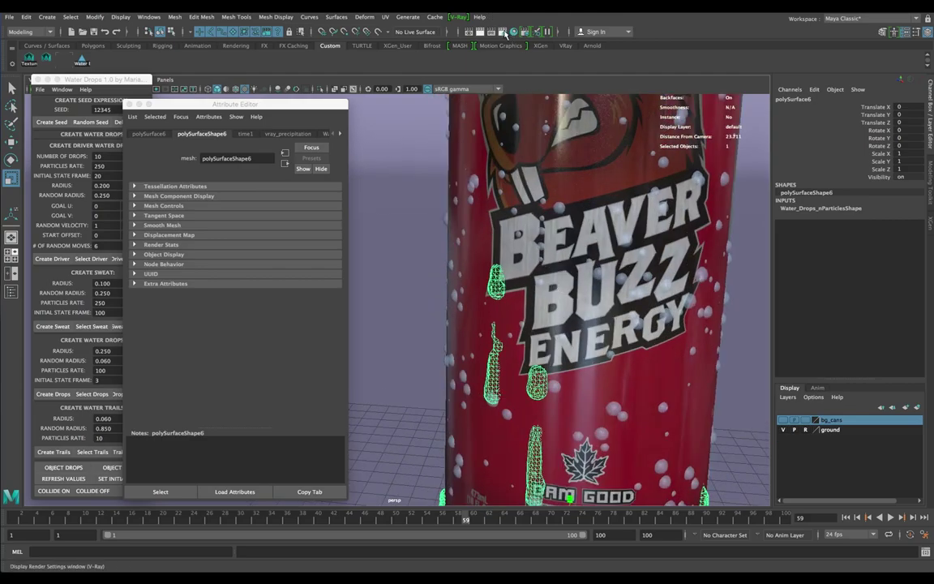
Turn off global illumination in the V-Ray render settings and close them
{"action": "left_click", "coordinate": [506, 34]}
{"action": "left_click", "coordinate": [190, 131]}
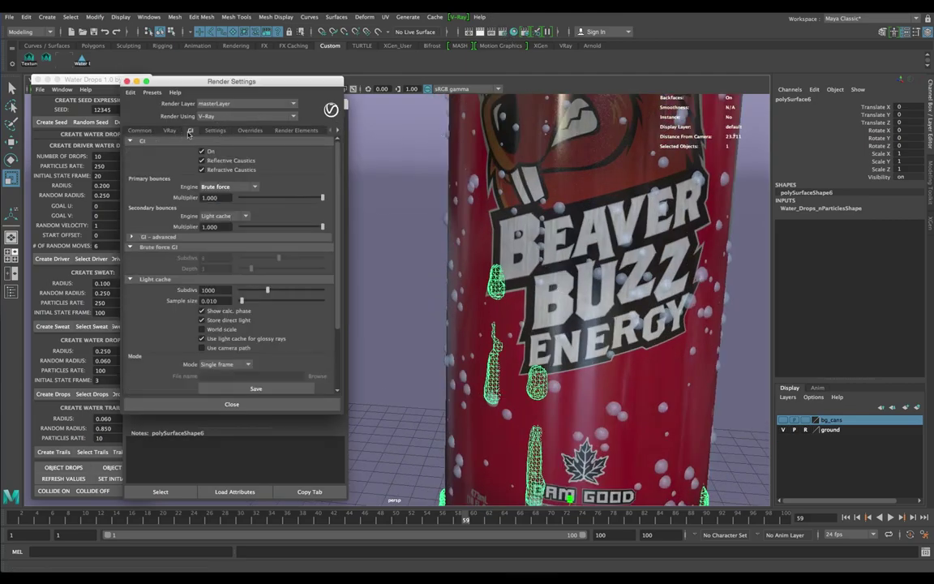
{"action": "left_click", "coordinate": [202, 151]}
{"action": "left_click", "coordinate": [127, 81]}
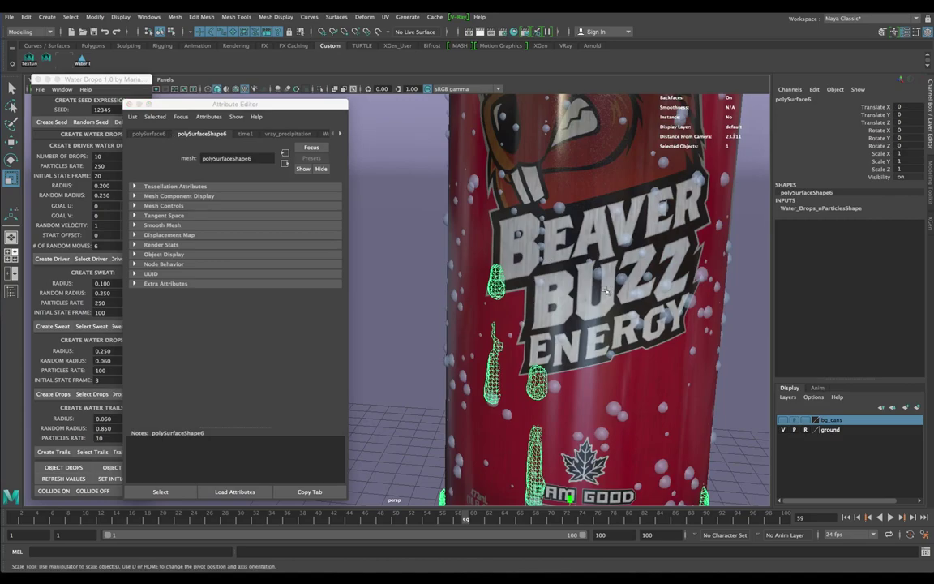
Render the lower part of the front can at frame 59 and examine the drops up close
{"action": "middle_click_drag", "start_coordinate": [519, 203], "coordinate": [497, 119], "text": "alt"}
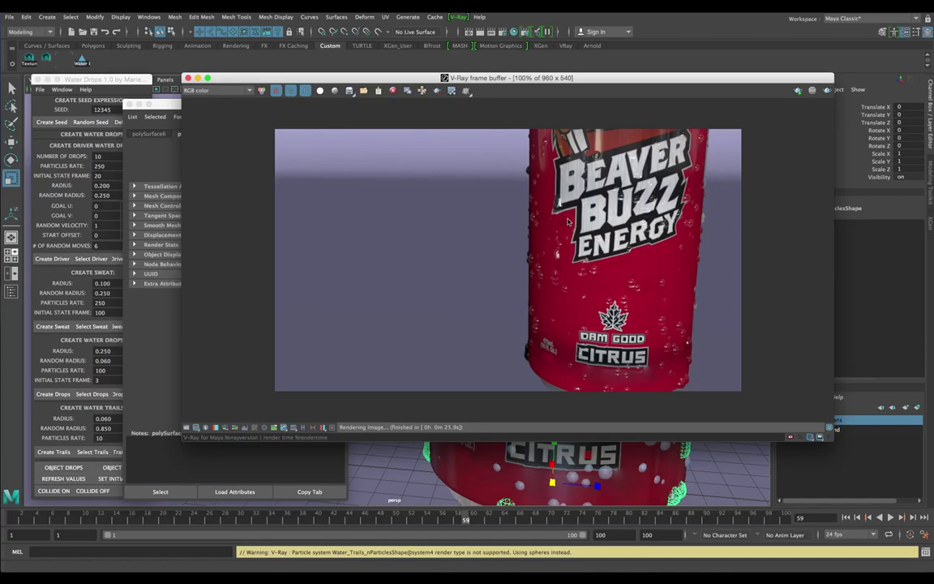
{"action": "scroll", "coordinate": [567, 221], "scroll_direction": "up", "scroll_amount": 2}
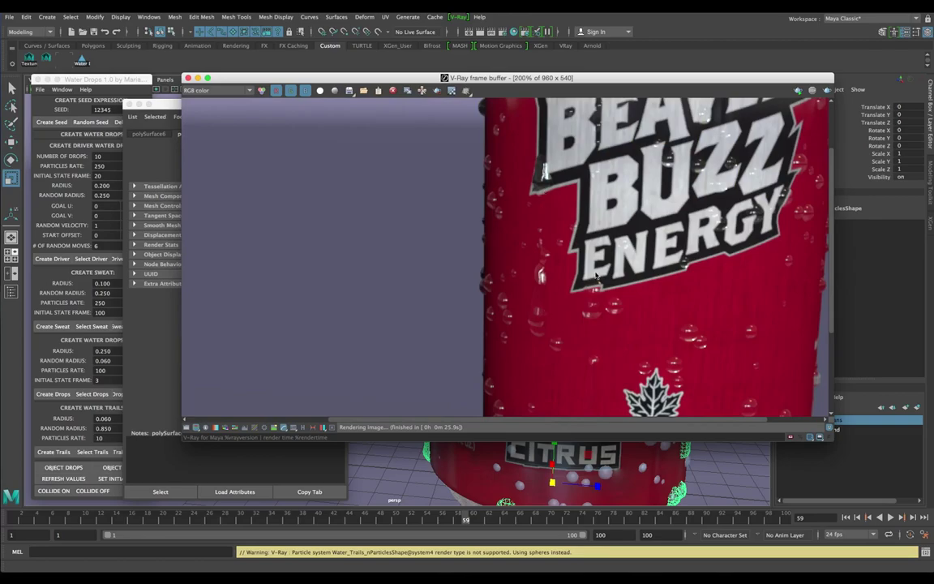
{"action": "scroll", "coordinate": [597, 276], "scroll_direction": "down", "scroll_amount": 2}
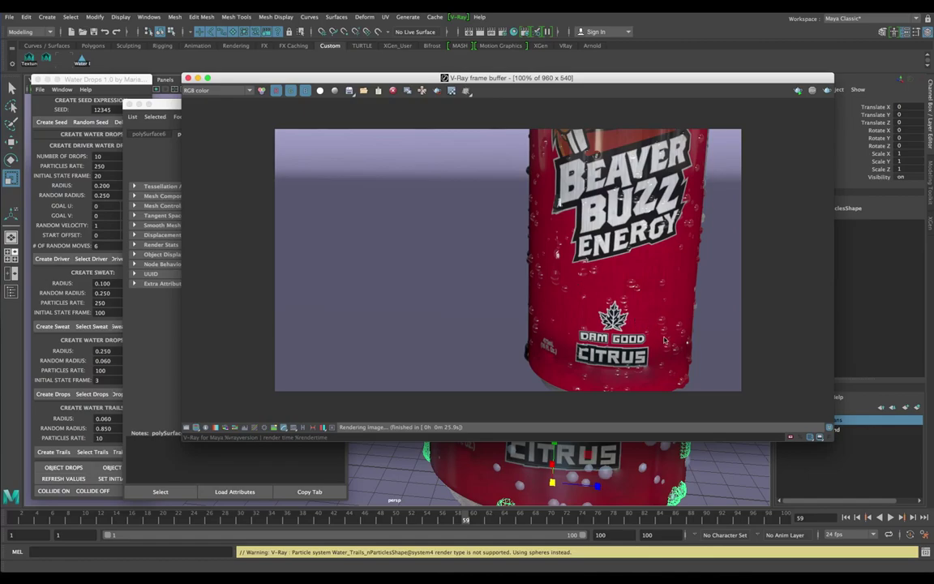
Open the Outliner beside the render and inspect the driver-drop and sweat nParticles, including the conversion options
{"action": "left_click_drag", "start_coordinate": [310, 80], "coordinate": [429, 64]}
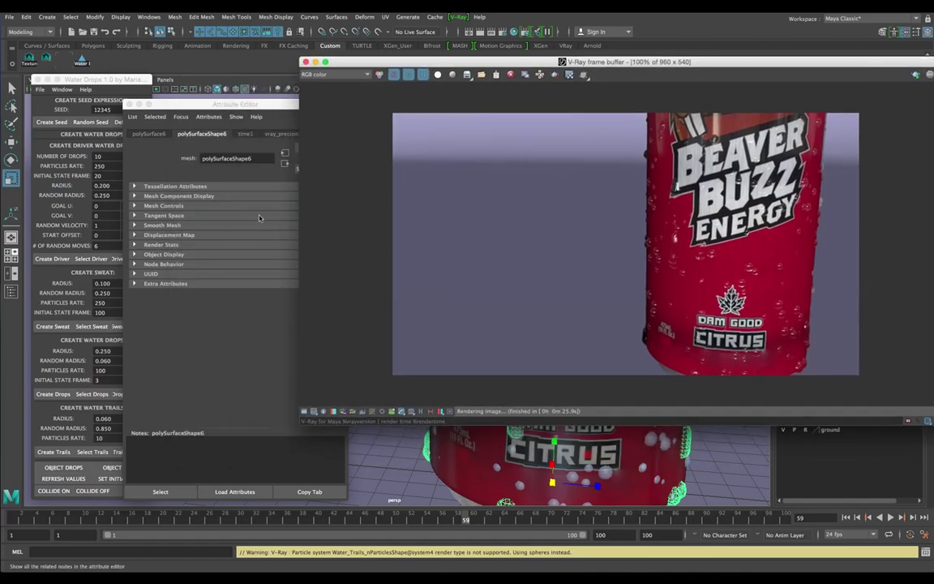
{"action": "left_click_drag", "start_coordinate": [154, 103], "coordinate": [223, 119]}
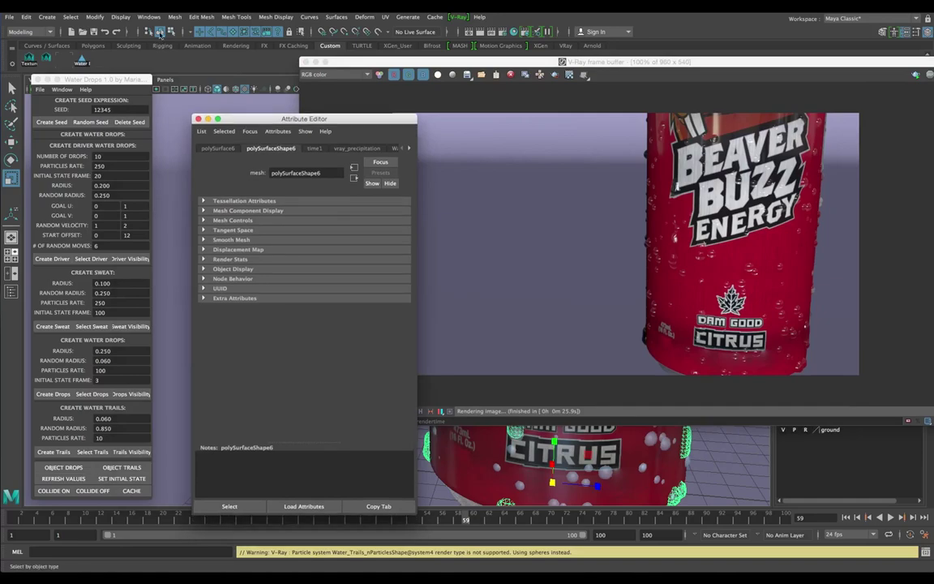
{"action": "left_click", "coordinate": [149, 16]}
{"action": "left_click", "coordinate": [165, 123]}
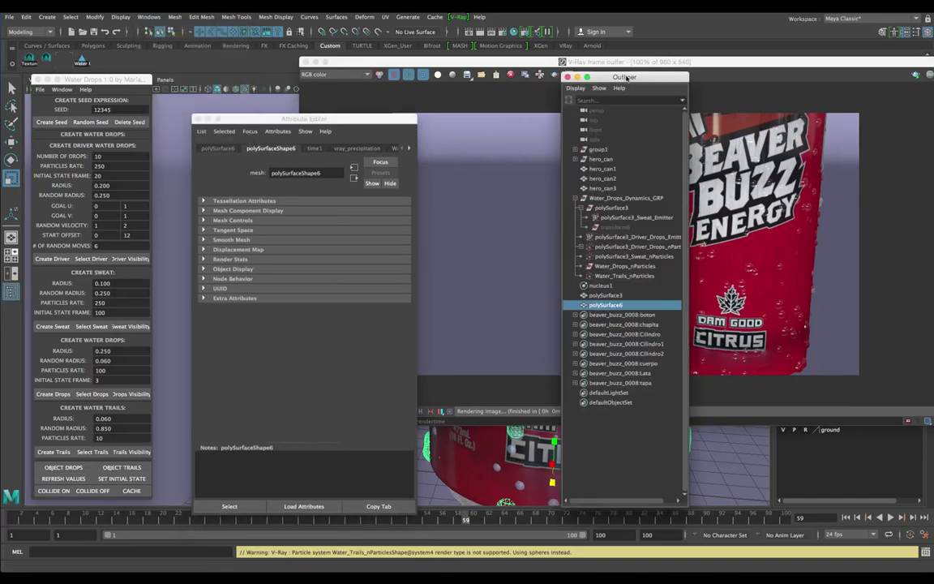
{"action": "left_click_drag", "start_coordinate": [568, 72], "coordinate": [455, 58]}
{"action": "left_click", "coordinate": [489, 225]}
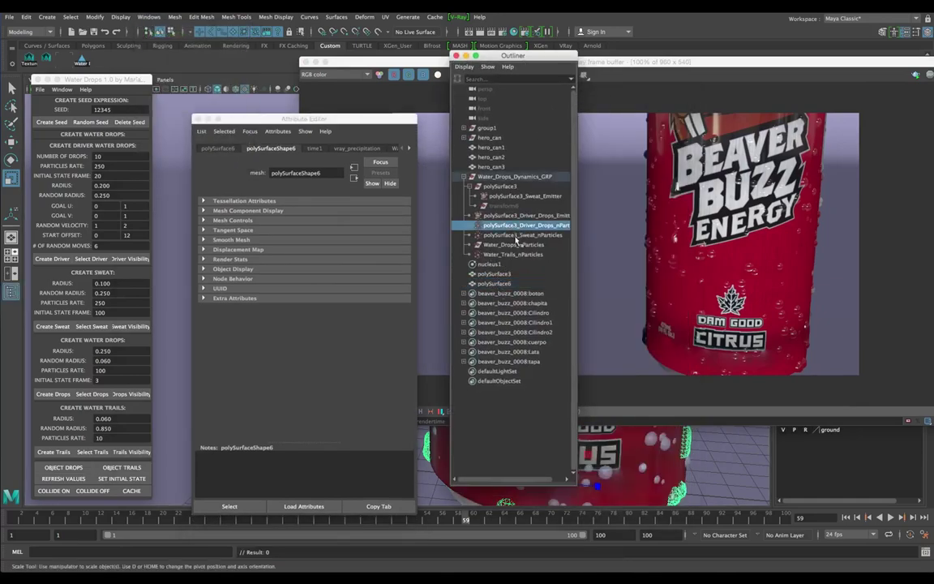
{"action": "left_click", "coordinate": [532, 235]}
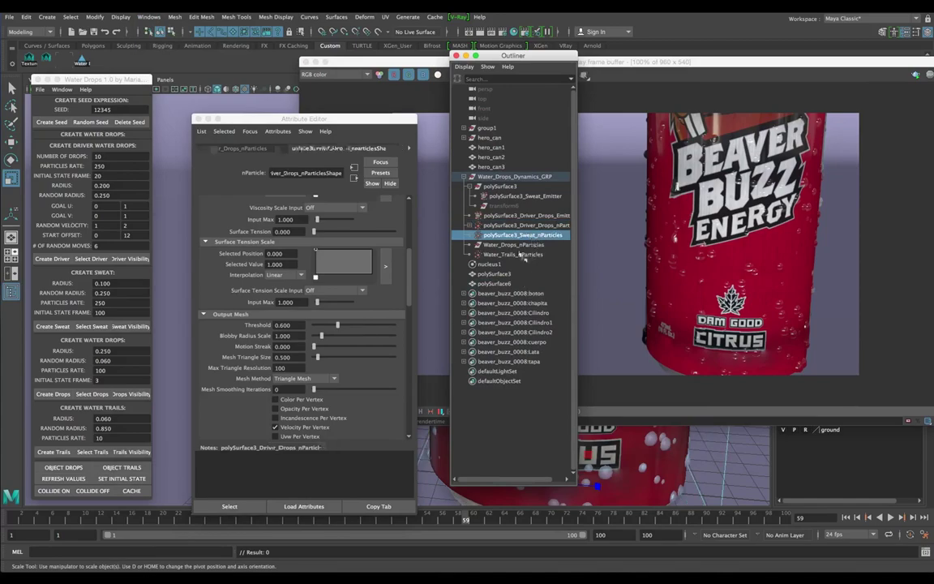
{"action": "left_click", "coordinate": [95, 16]}
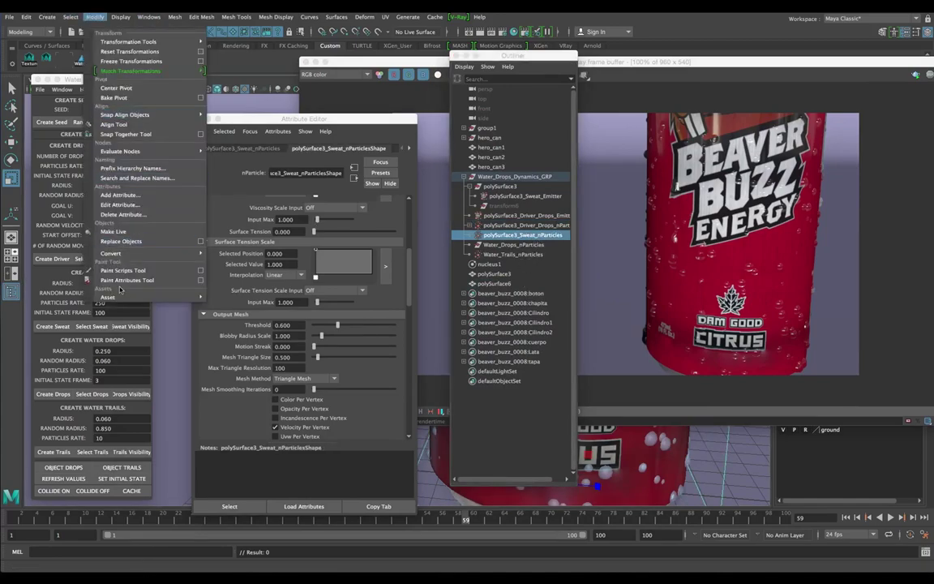
{"action": "left_click", "coordinate": [95, 16]}
Close the render, Outliner, Attribute Editor and Water Drops windows, and show the bg_cans display layer behind the front can
{"action": "left_click_drag", "start_coordinate": [511, 57], "coordinate": [301, 39]}
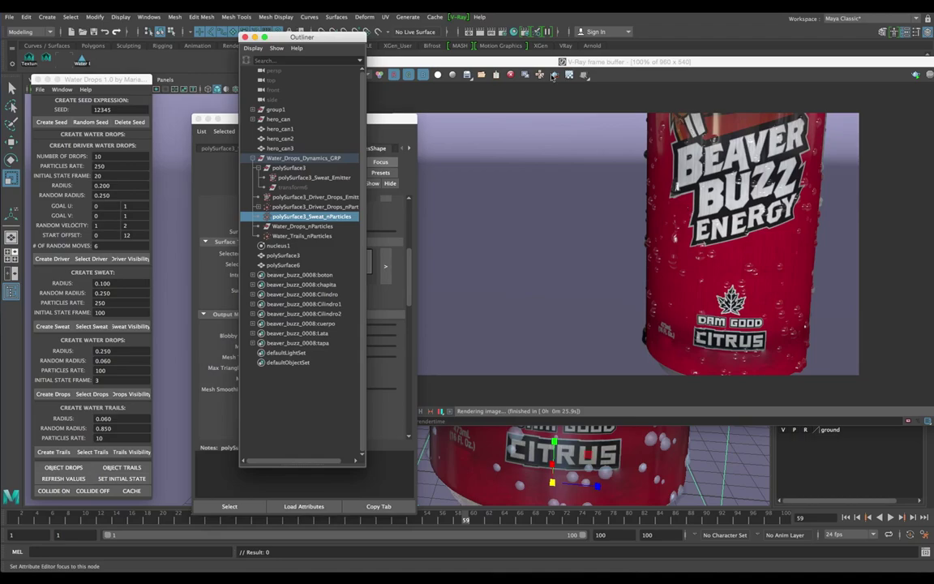
{"action": "left_click", "coordinate": [483, 56]}
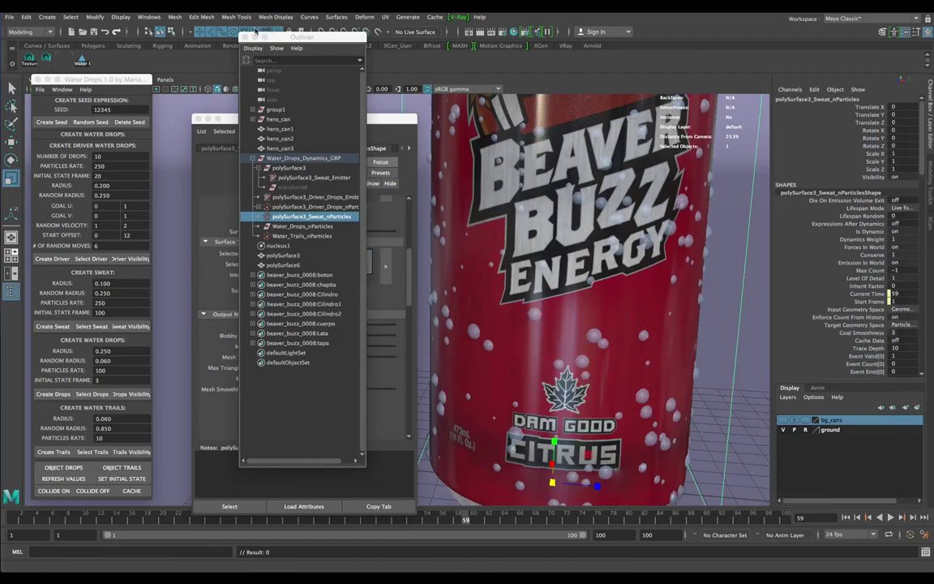
{"action": "left_click", "coordinate": [246, 37]}
{"action": "left_click", "coordinate": [197, 119]}
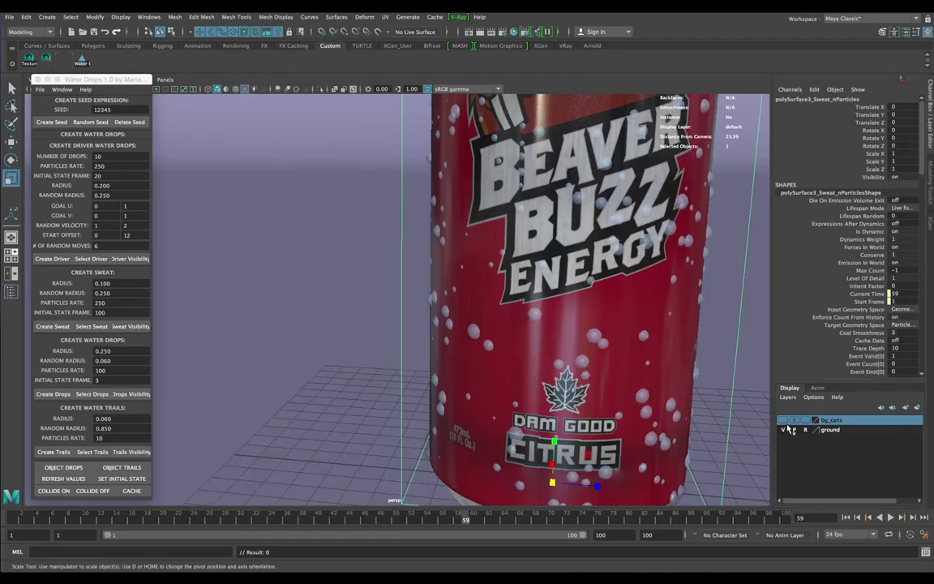
{"action": "scroll", "coordinate": [519, 324], "scroll_direction": "down", "scroll_amount": 2}
{"action": "left_click_drag", "start_coordinate": [506, 235], "coordinate": [496, 314], "text": "alt"}
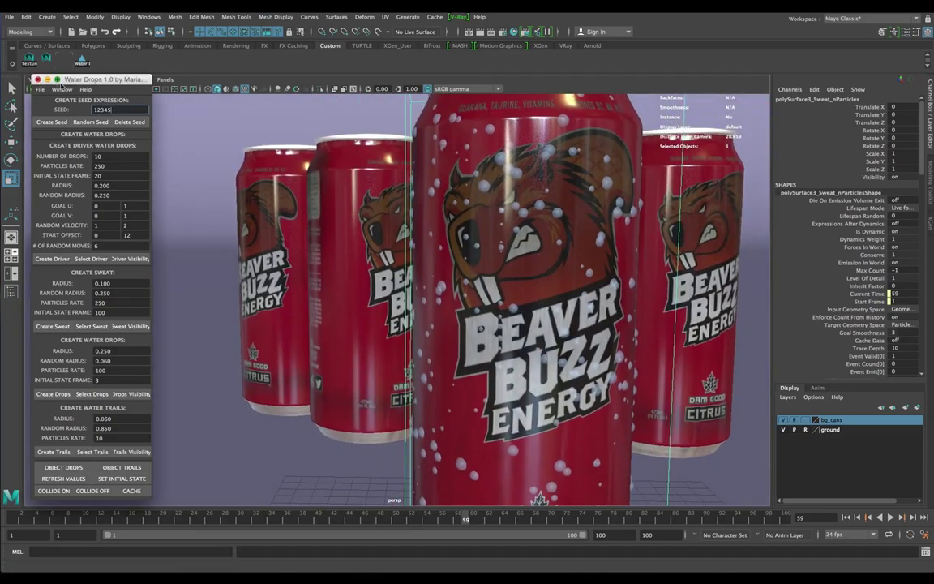
{"action": "left_click", "coordinate": [36, 79]}
Select the perspective camera and enable Depth Of Field in its shape attributes
{"action": "left_click", "coordinate": [35, 80]}
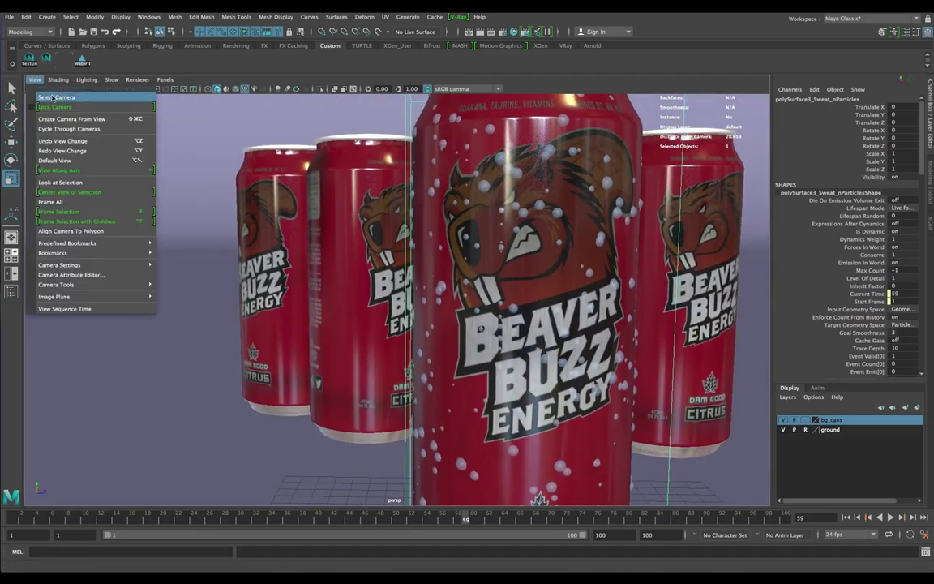
{"action": "left_click", "coordinate": [52, 97]}
{"action": "key", "text": "ctrl+a"}
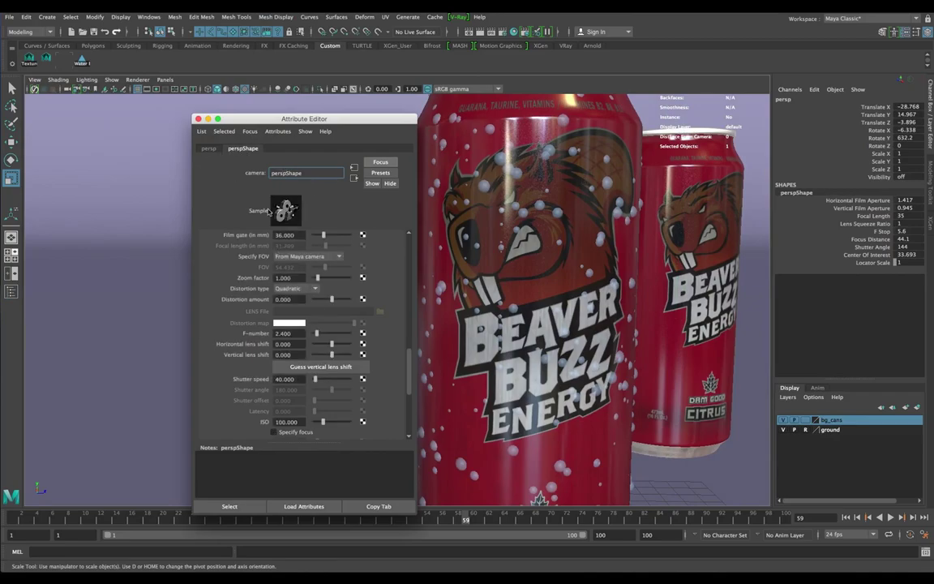
{"action": "left_click", "coordinate": [209, 148]}
{"action": "left_click", "coordinate": [243, 149]}
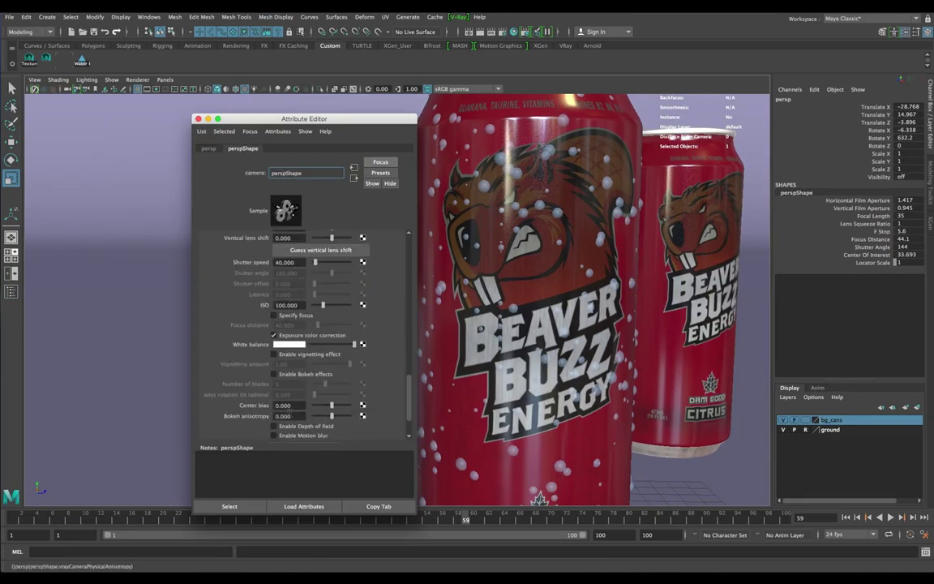
{"action": "scroll", "coordinate": [274, 370], "scroll_direction": "down", "scroll_amount": 10}
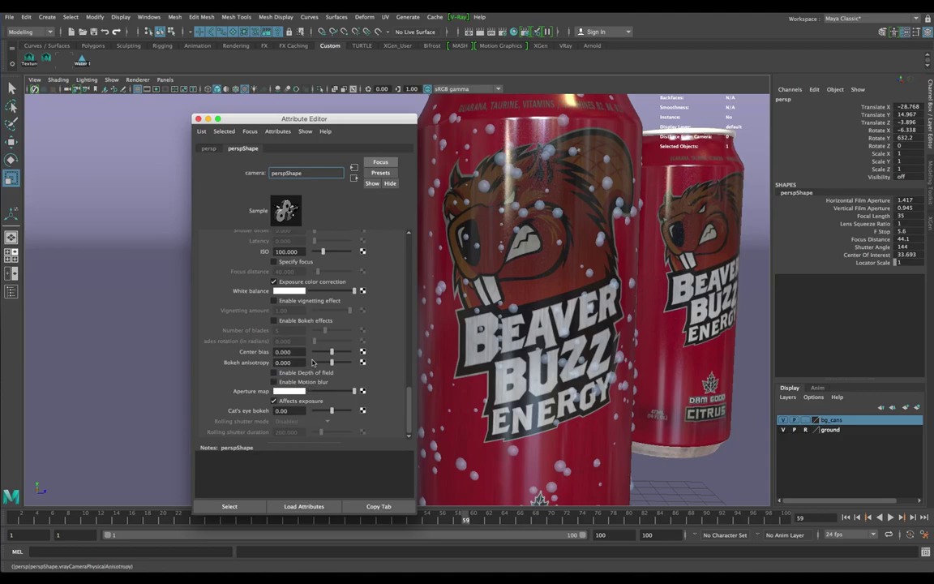
{"action": "scroll", "coordinate": [312, 363], "scroll_direction": "up", "scroll_amount": 8}
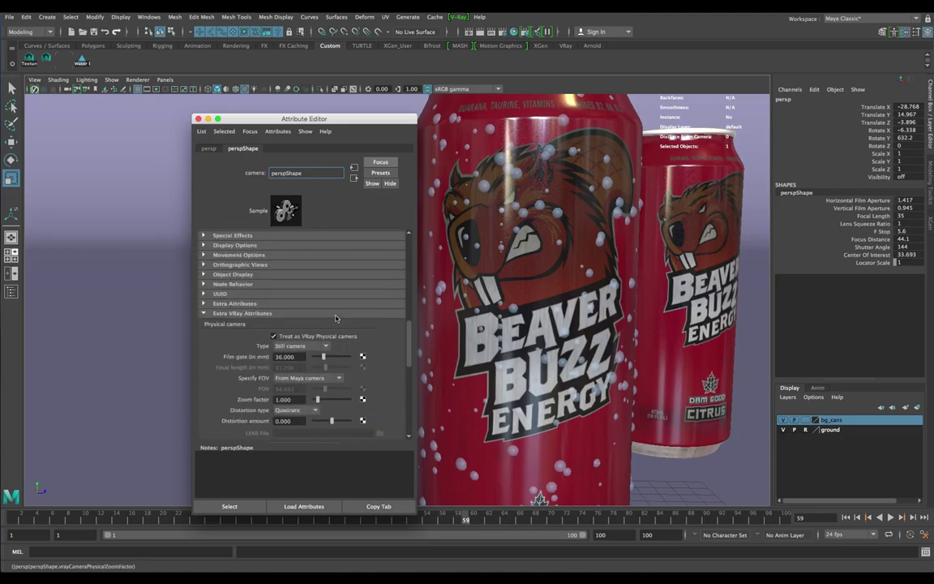
{"action": "left_click_drag", "start_coordinate": [283, 118], "coordinate": [158, 91]}
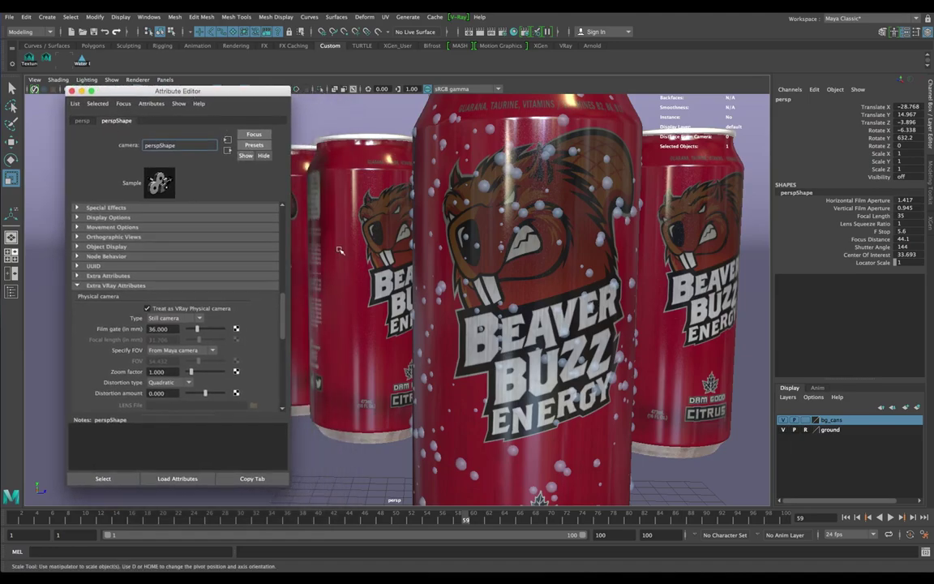
{"action": "scroll", "coordinate": [126, 250], "scroll_direction": "up", "scroll_amount": 5}
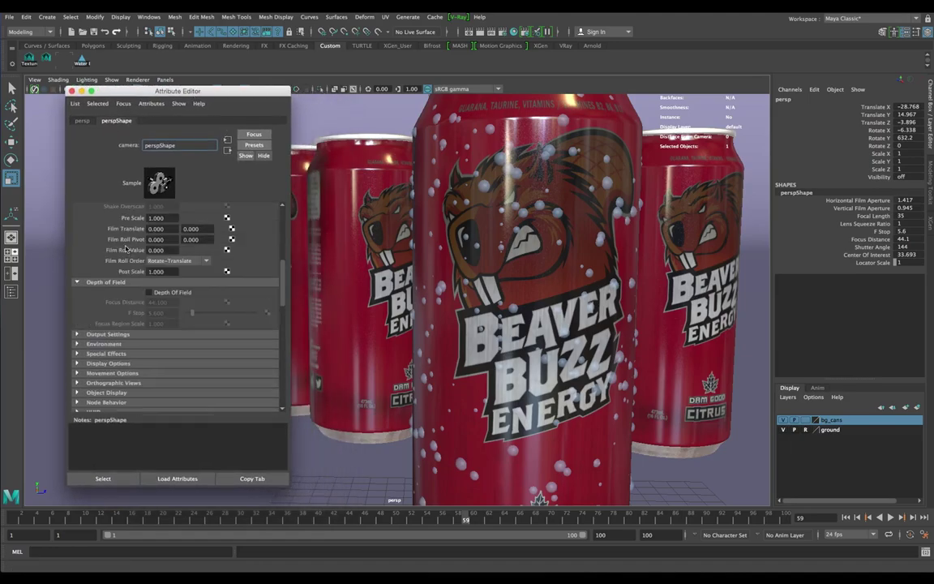
{"action": "left_click", "coordinate": [148, 292]}
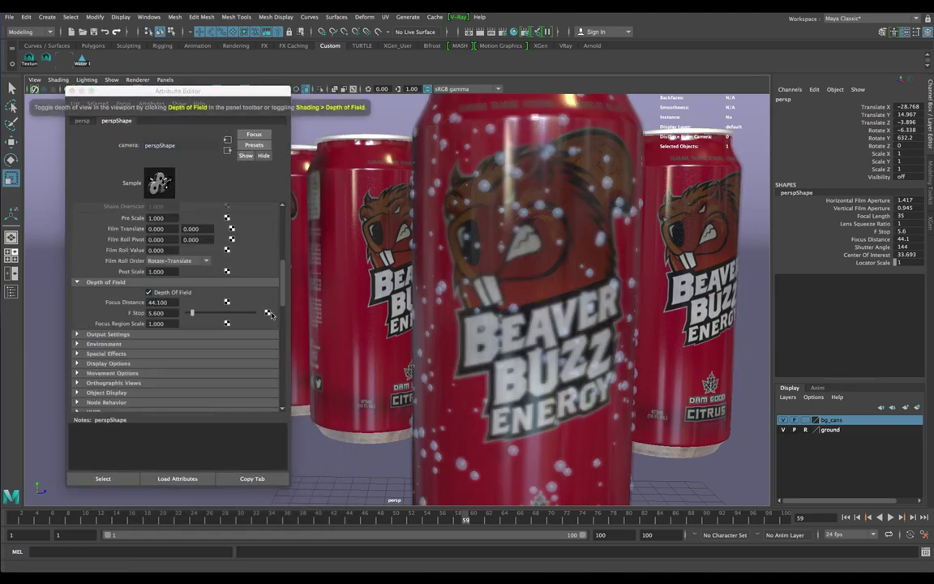
Check the front can's distance from the camera, reselect the camera and try focus distance 30 before setting it to 25
{"action": "left_click", "coordinate": [502, 296]}
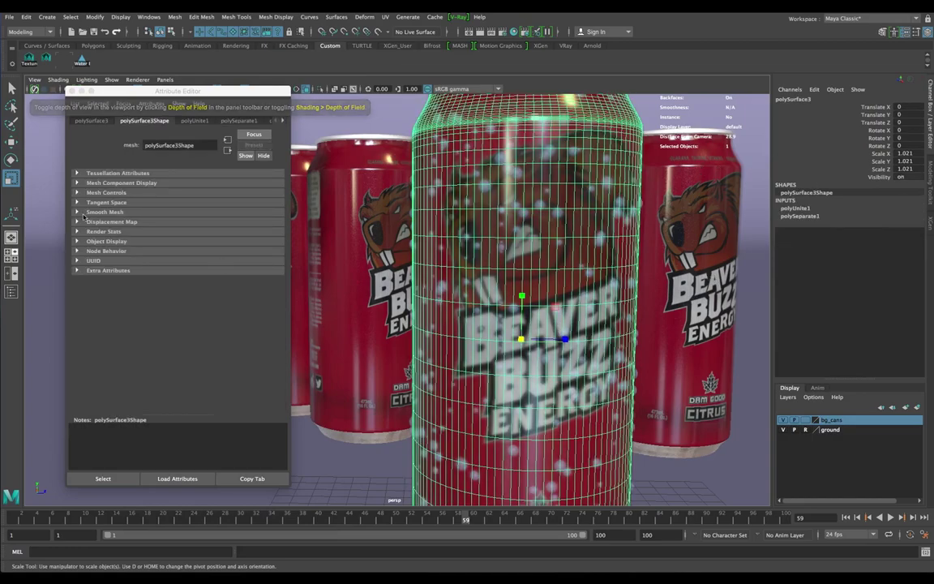
{"action": "left_click", "coordinate": [34, 79]}
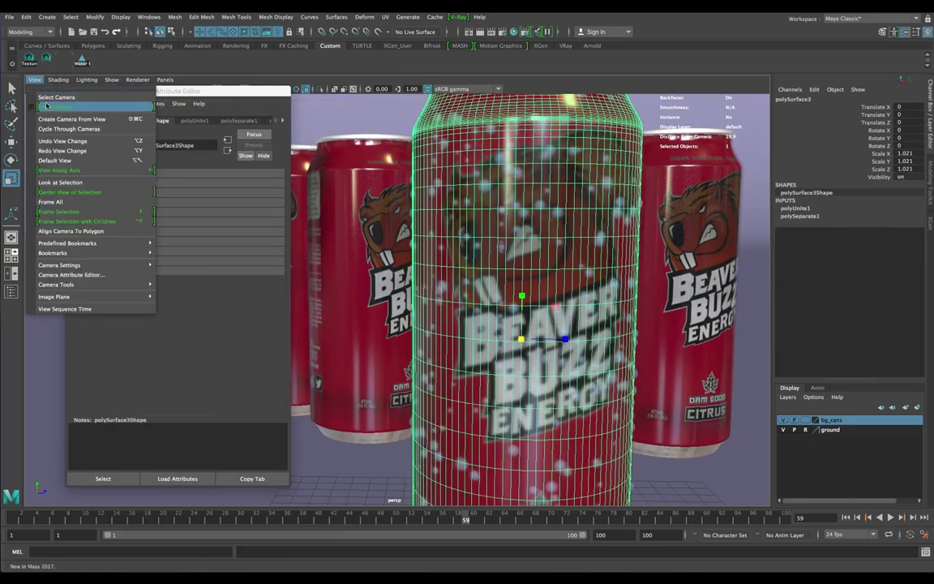
{"action": "left_click", "coordinate": [54, 97]}
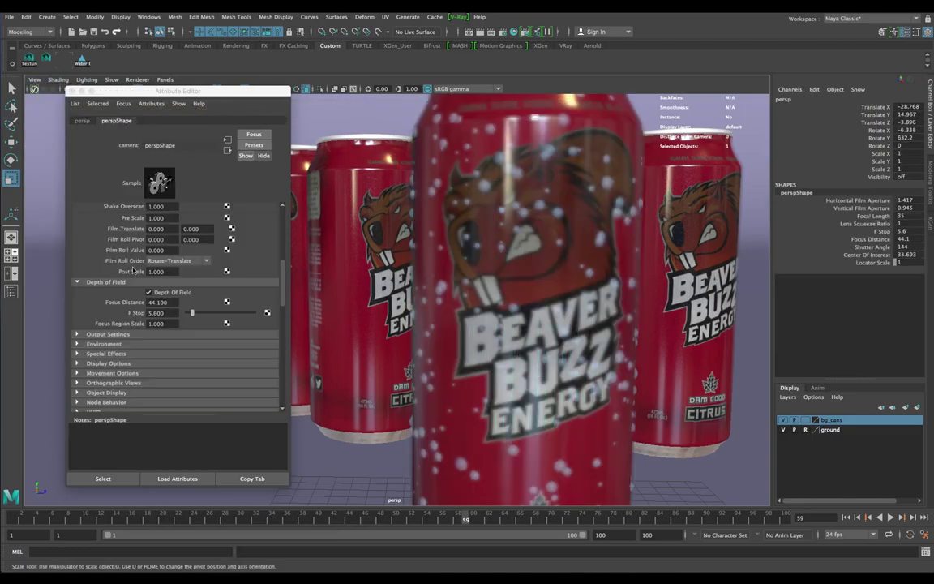
{"action": "left_click", "coordinate": [158, 302]}
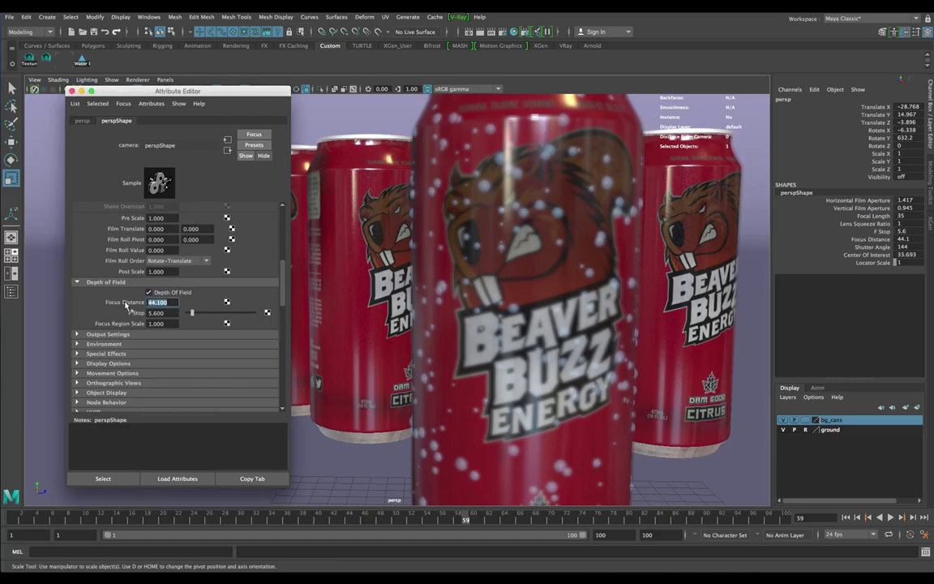
{"action": "type", "text": "30"}
{"action": "key", "text": "Return"}
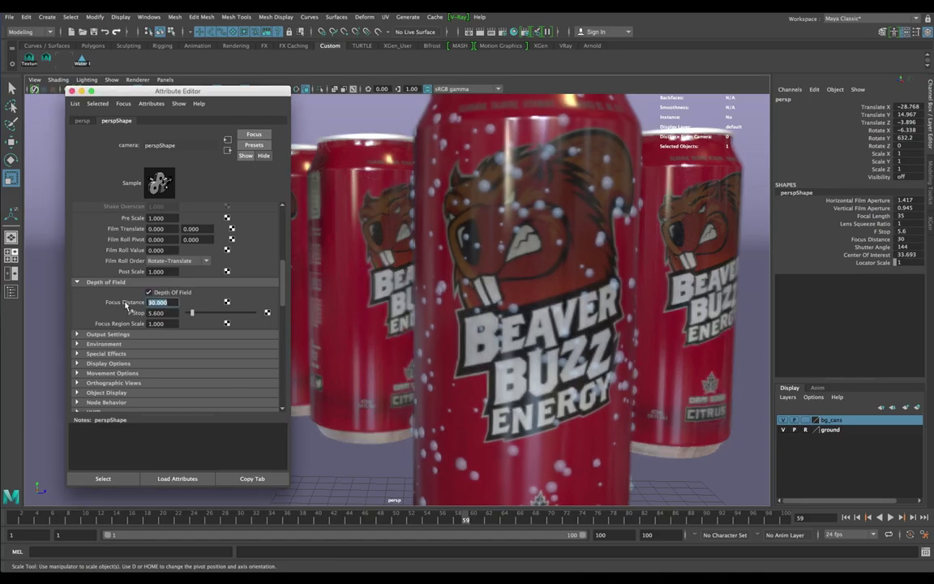
{"action": "type", "text": "250"}
{"action": "key", "text": "Return"}
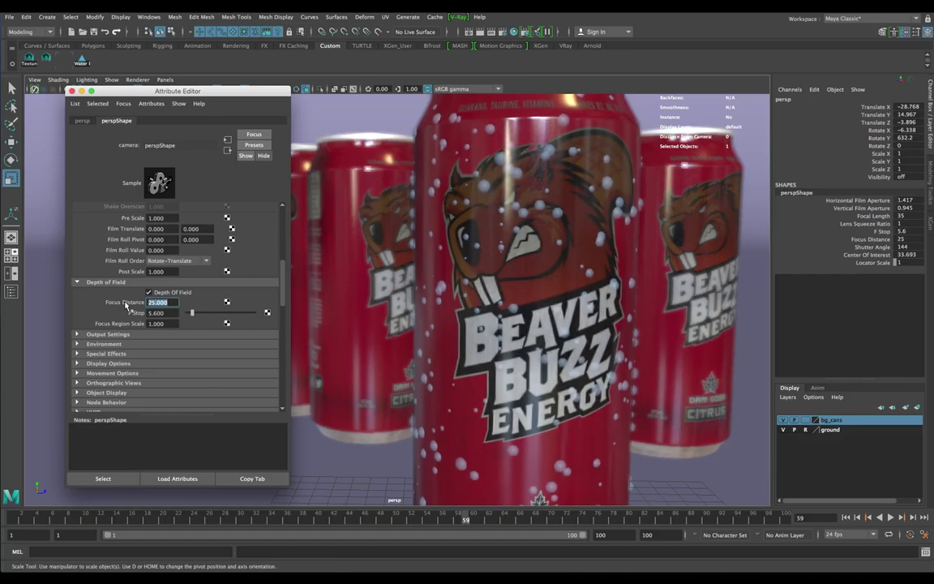